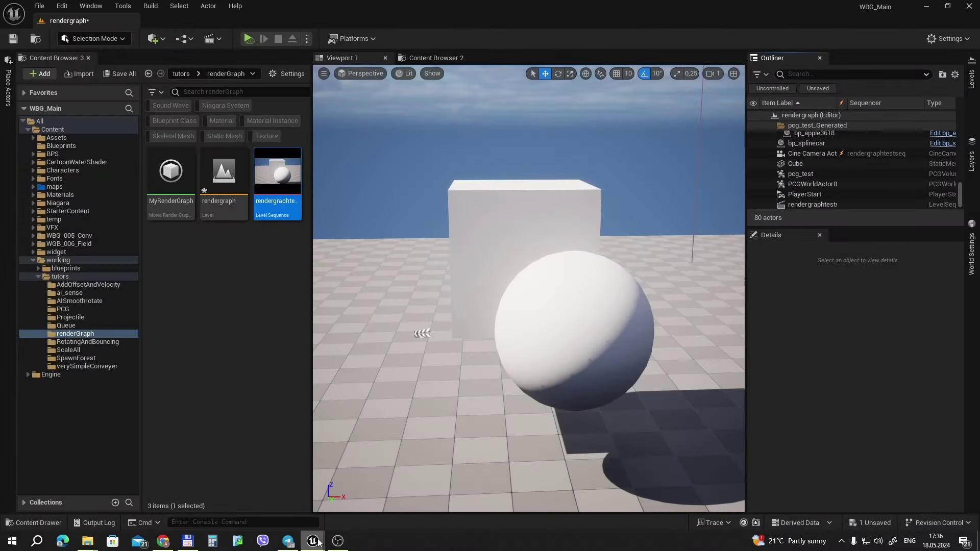
- Inspect MyRenderGraph's node network, centering the modifier and render layer nodes
{"action": "mouse_move", "coordinate": [313, 540]}
{"action": "left_click", "coordinate": [399, 512]}
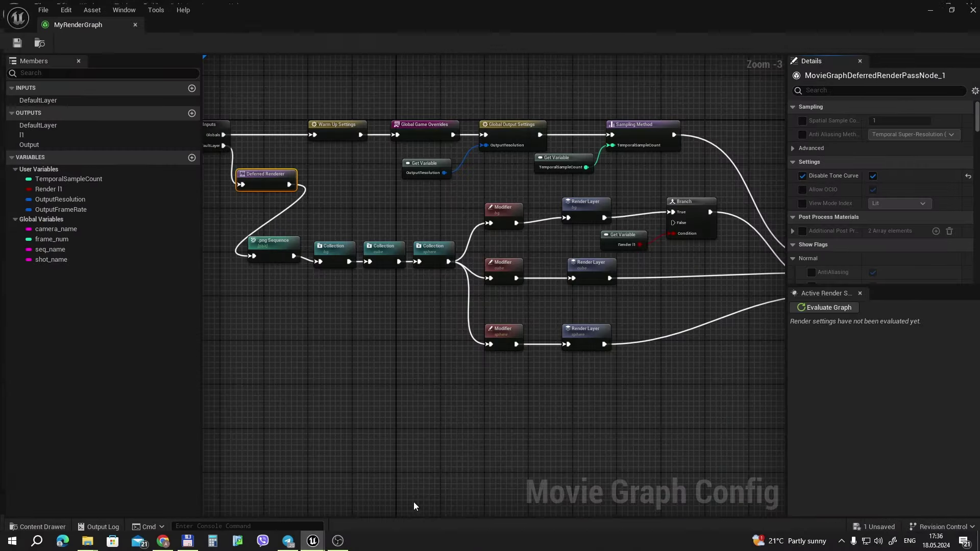
{"action": "right_click_drag", "start_coordinate": [357, 66], "coordinate": [399, 108]}
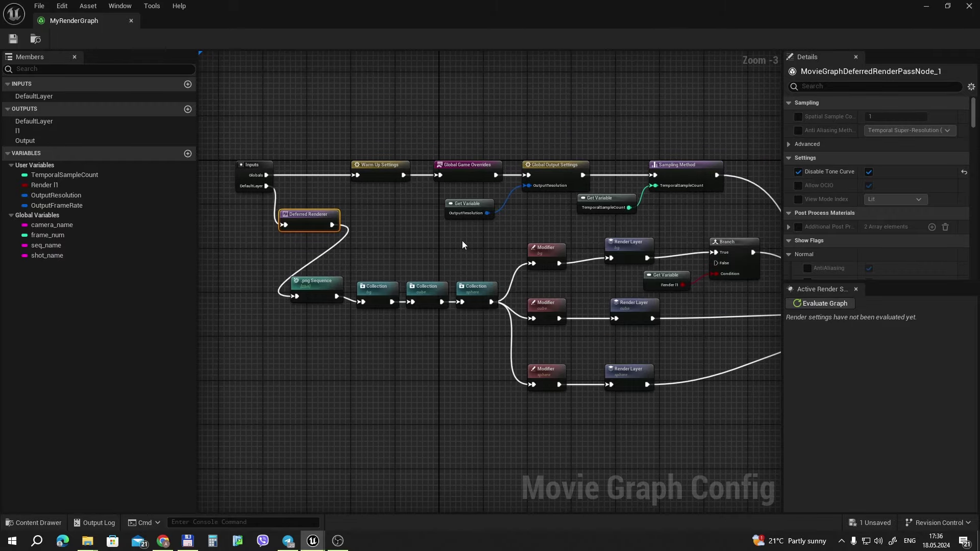
{"action": "scroll", "coordinate": [485, 233], "scroll_direction": "up", "scroll_amount": 1}
{"action": "right_click_drag", "start_coordinate": [495, 228], "coordinate": [399, 185]}
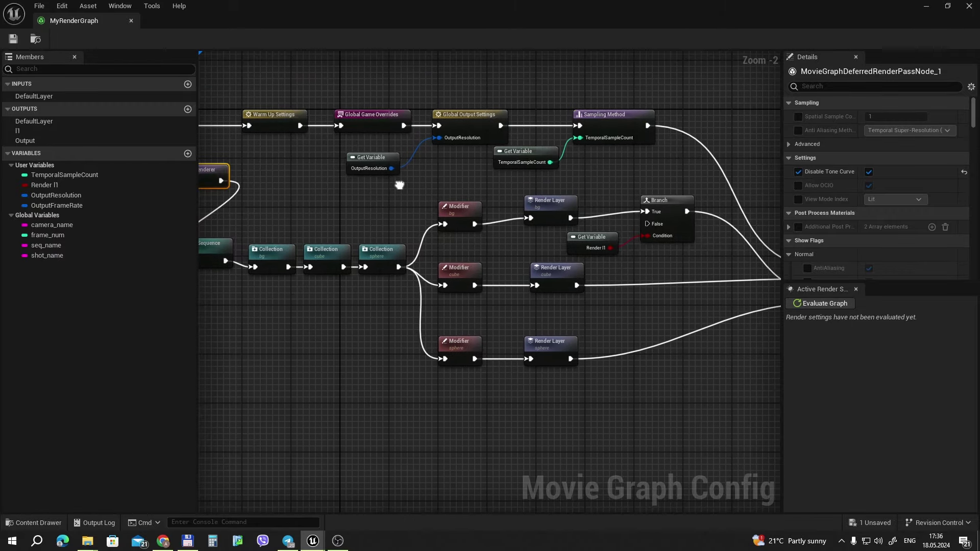
- Open rendergraphtestseq in the Movie Render Queue, then start and cancel a local test render
{"action": "left_click", "coordinate": [926, 6]}
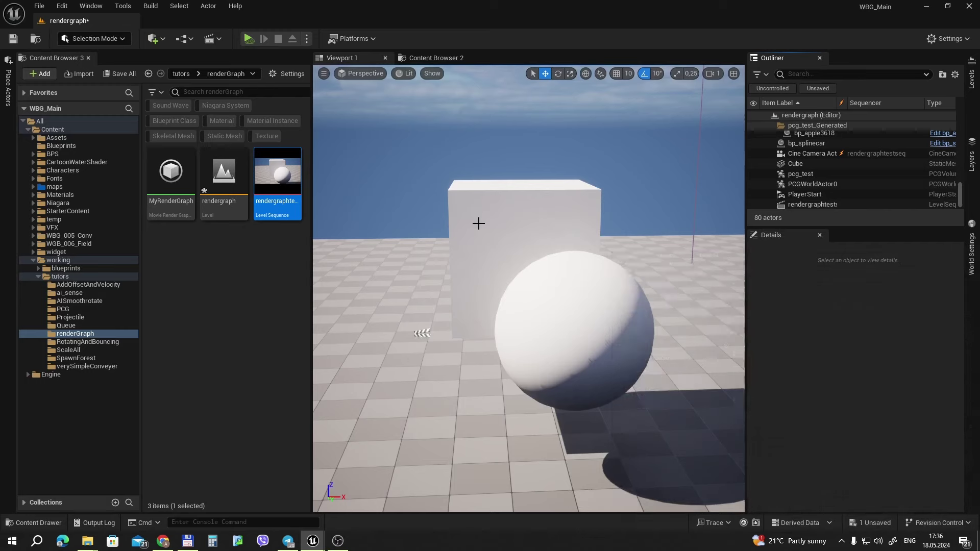
{"action": "double_click", "coordinate": [284, 186]}
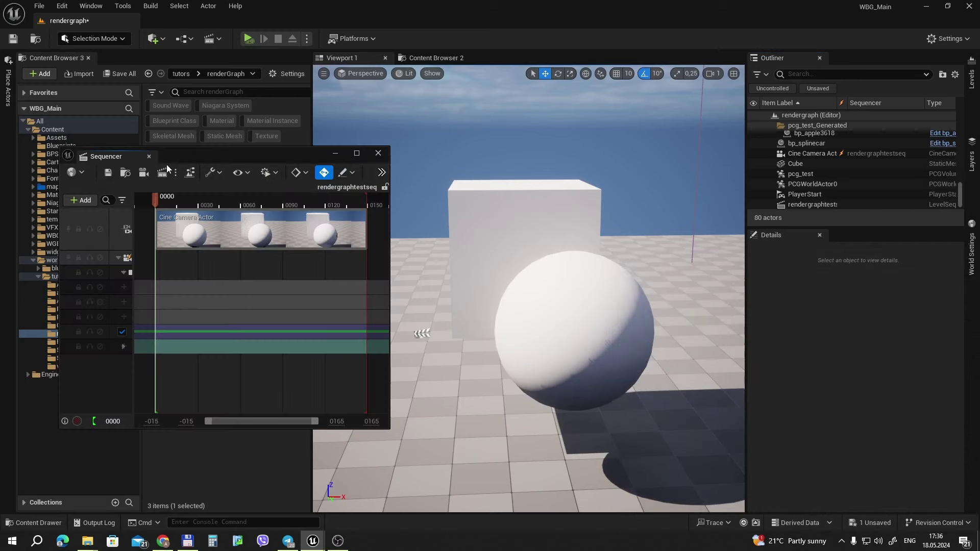
{"action": "left_click", "coordinate": [162, 172]}
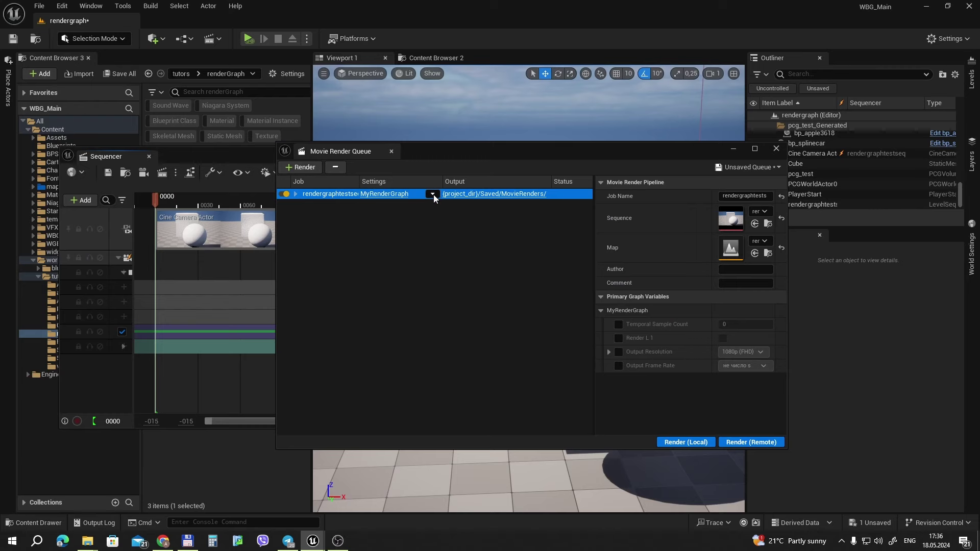
{"action": "left_click", "coordinate": [686, 442]}
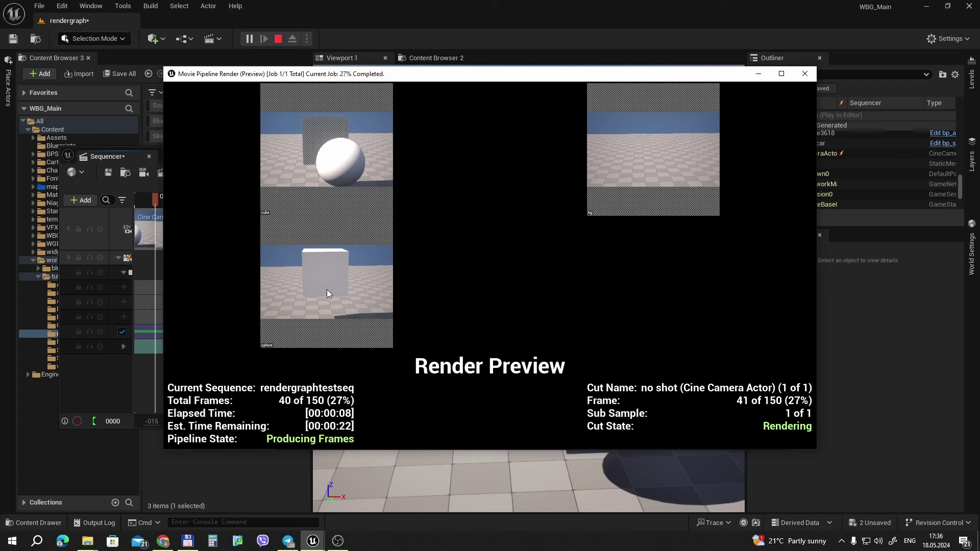
{"action": "left_click", "coordinate": [804, 74]}
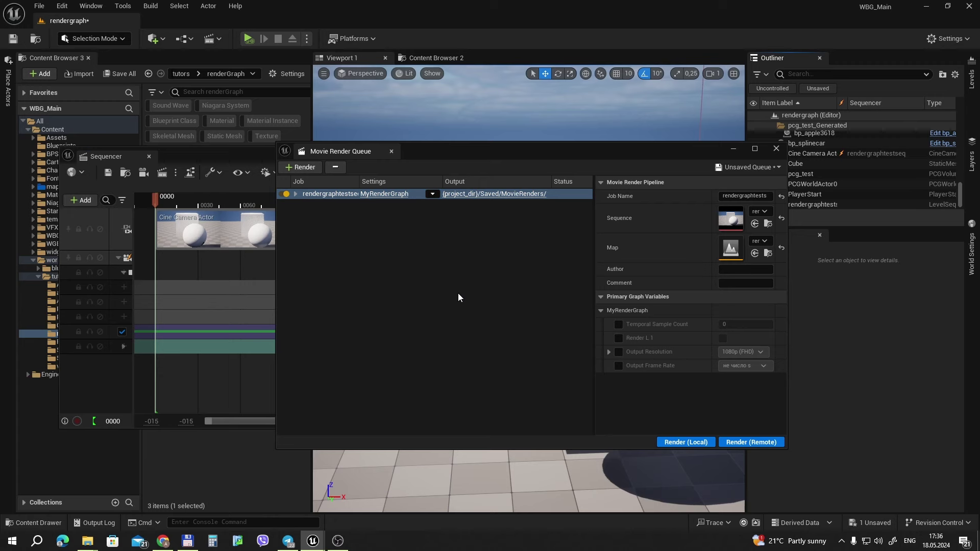
- After briefly trying an unsaved preset, switch the job to DefaultRenderGraph and open it for editing
{"action": "left_click", "coordinate": [432, 193]}
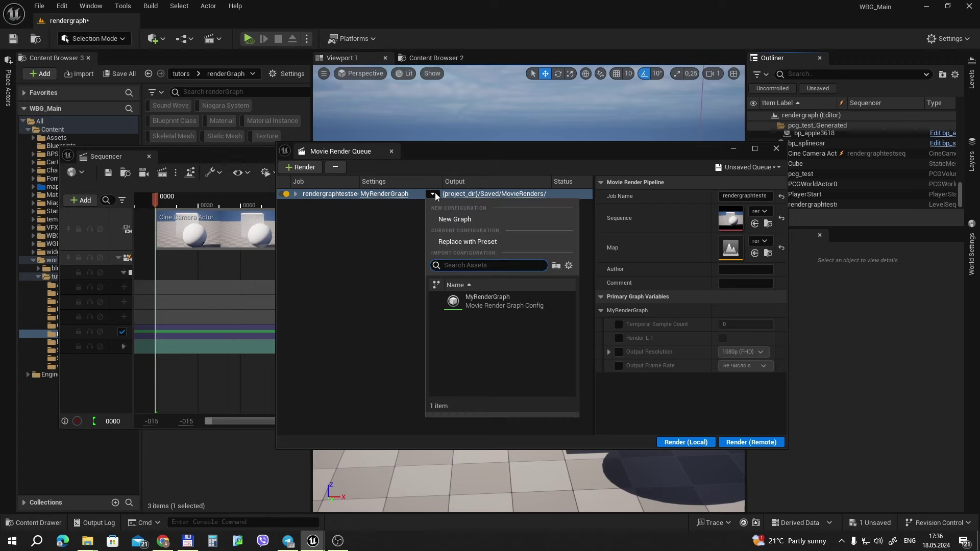
{"action": "left_click", "coordinate": [477, 242]}
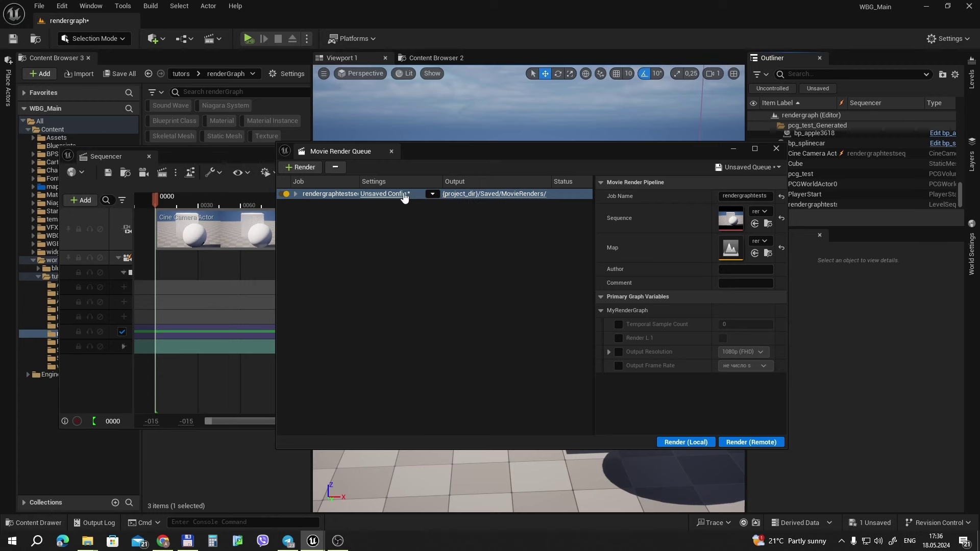
{"action": "left_click", "coordinate": [385, 194]}
{"action": "left_click", "coordinate": [657, 110]}
{"action": "left_click", "coordinate": [433, 194]}
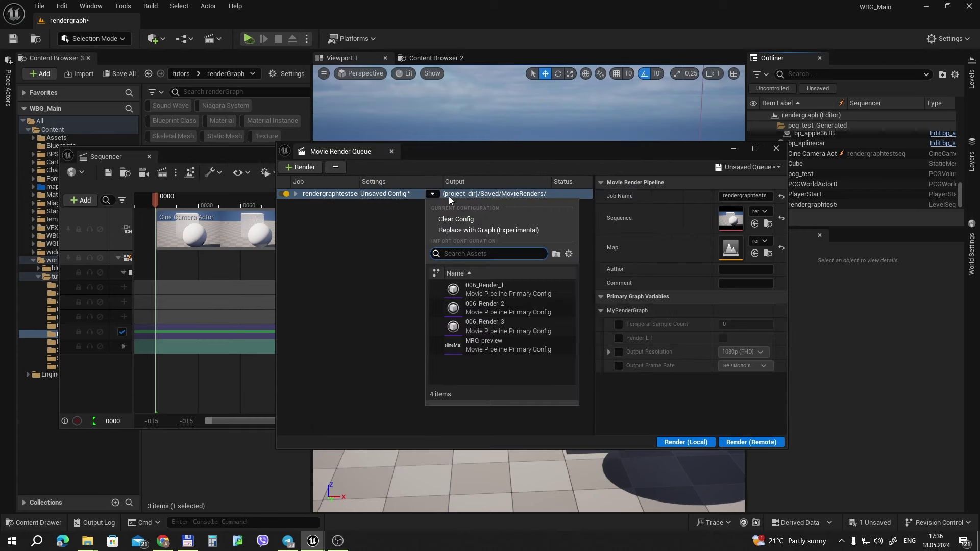
{"action": "left_click", "coordinate": [504, 230]}
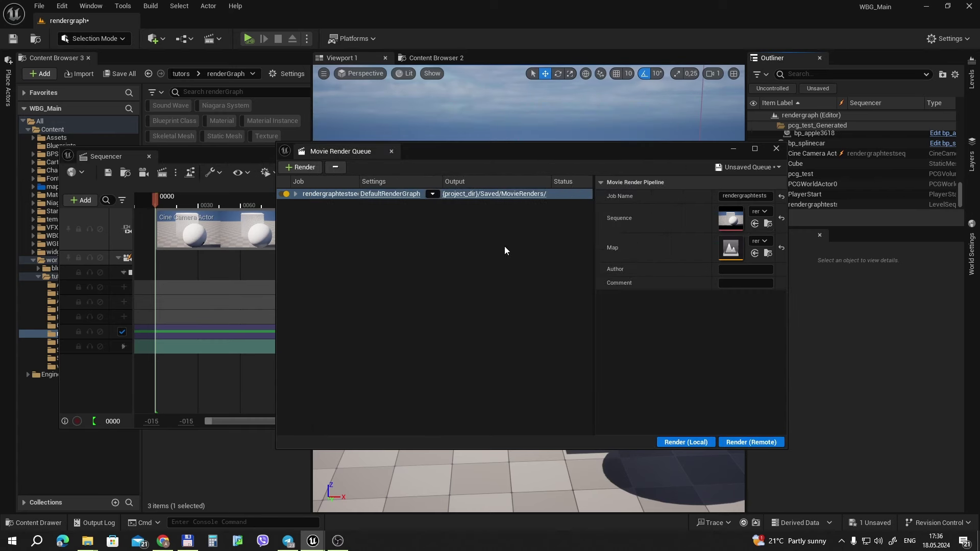
{"action": "left_click", "coordinate": [388, 196]}
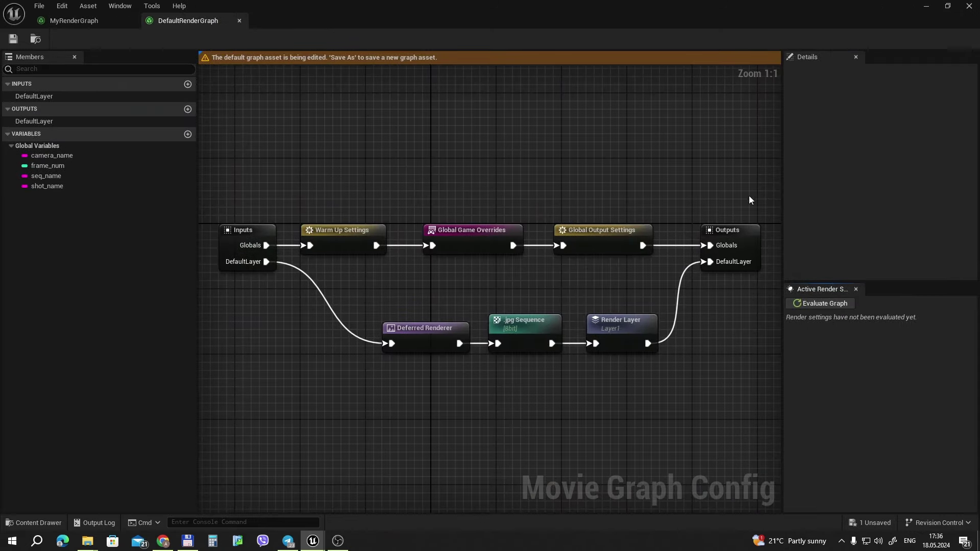
{"action": "right_click_drag", "start_coordinate": [749, 195], "coordinate": [744, 166]}
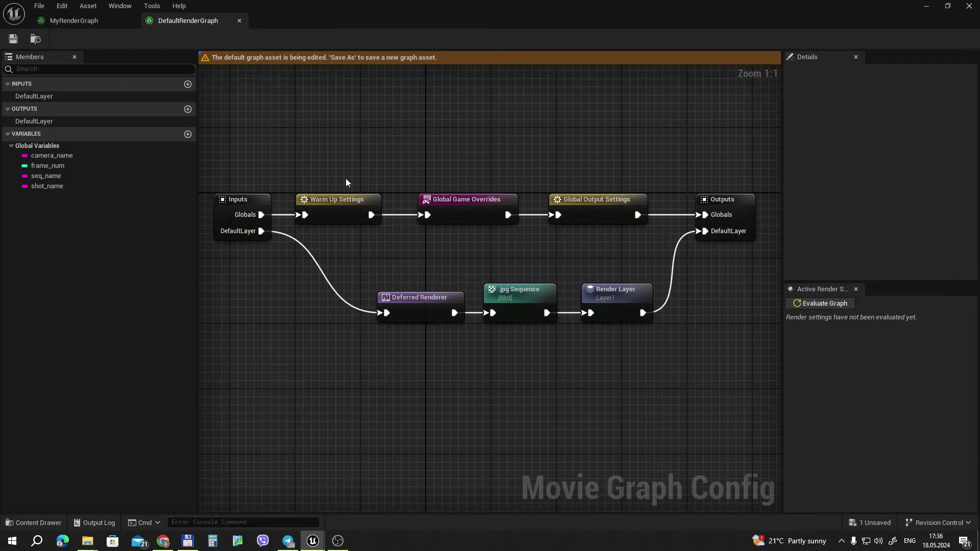
{"action": "right_click", "coordinate": [375, 141]}
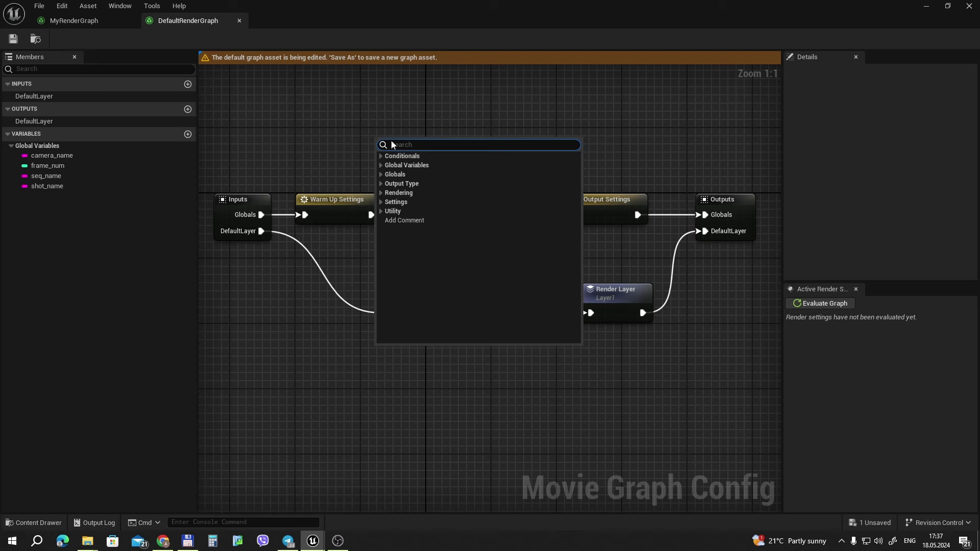
{"action": "left_click", "coordinate": [380, 174]}
{"action": "left_click", "coordinate": [380, 174]}
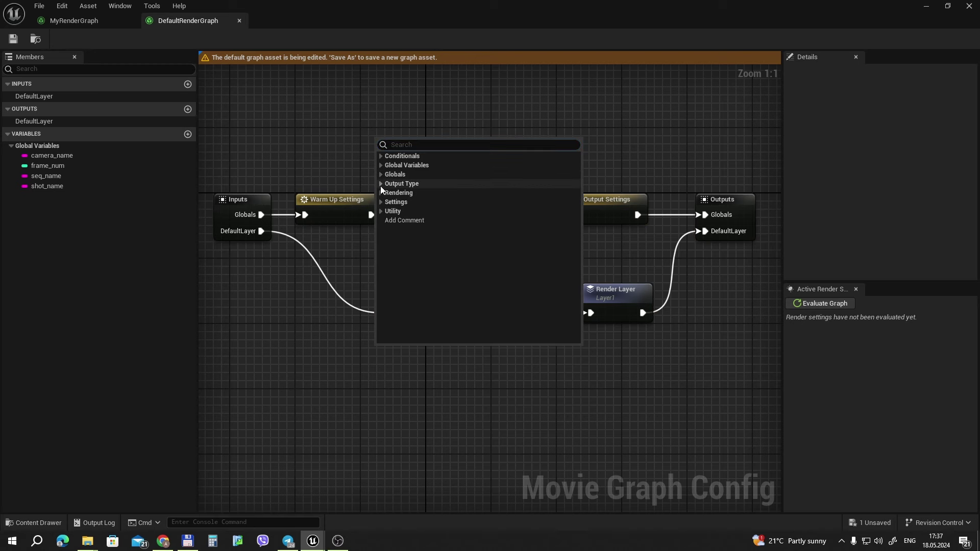
{"action": "left_click", "coordinate": [381, 184]}
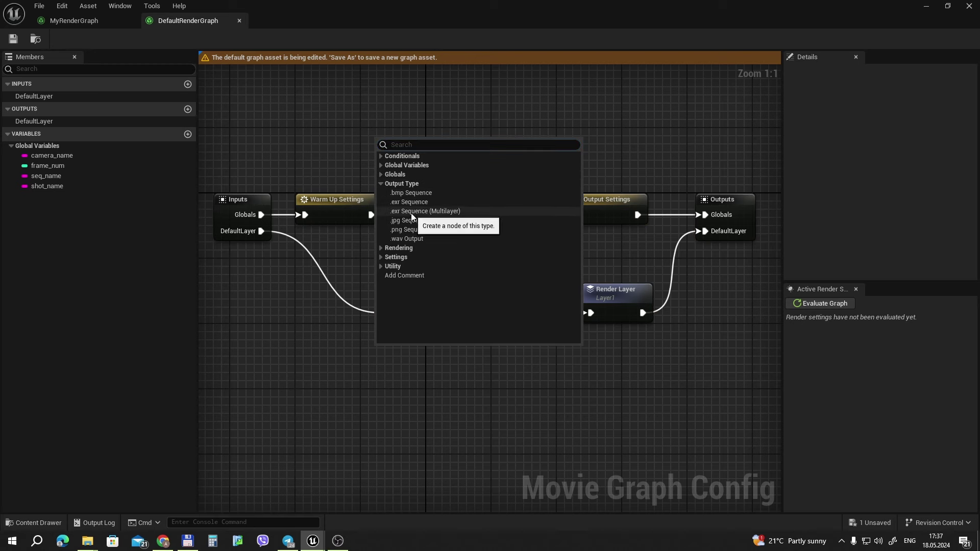
{"action": "left_click", "coordinate": [380, 183]}
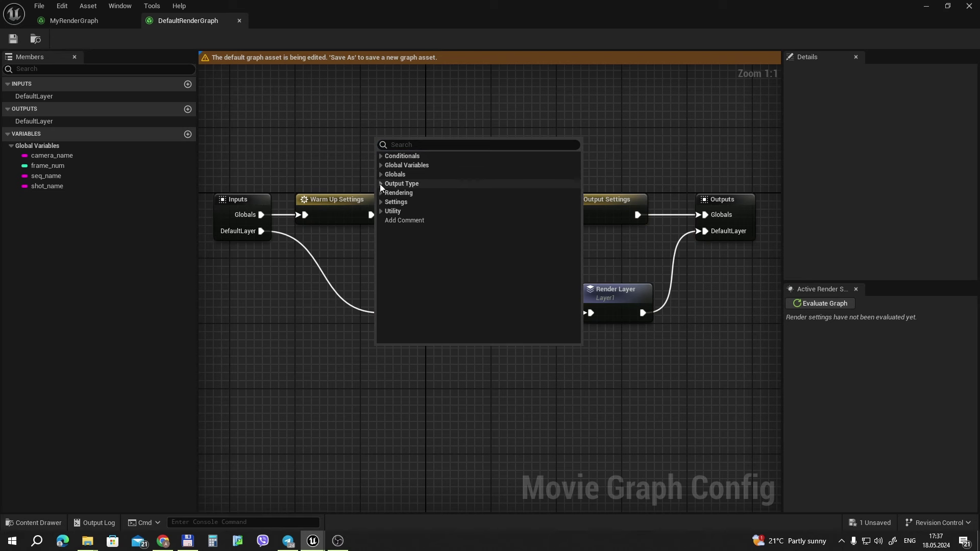
{"action": "left_click", "coordinate": [382, 192]}
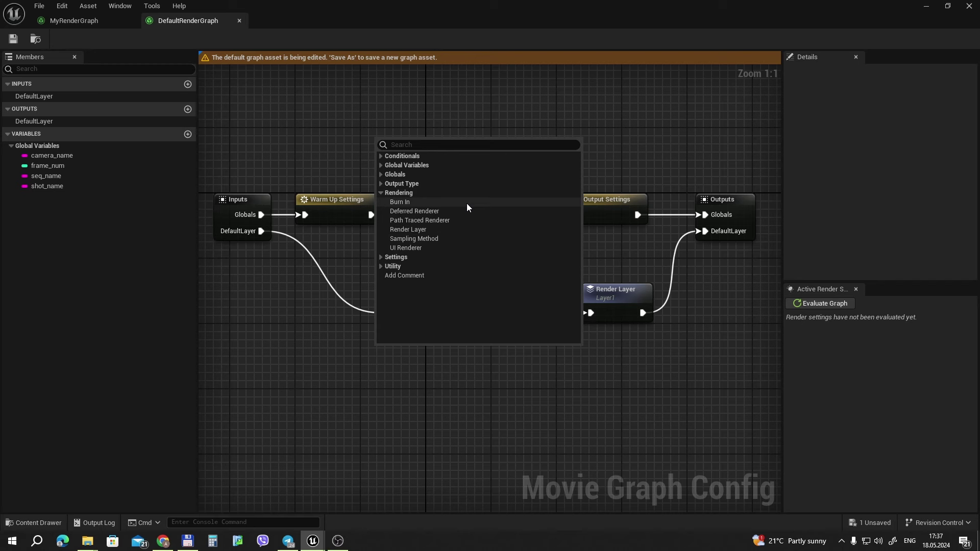
{"action": "left_click", "coordinate": [380, 194]}
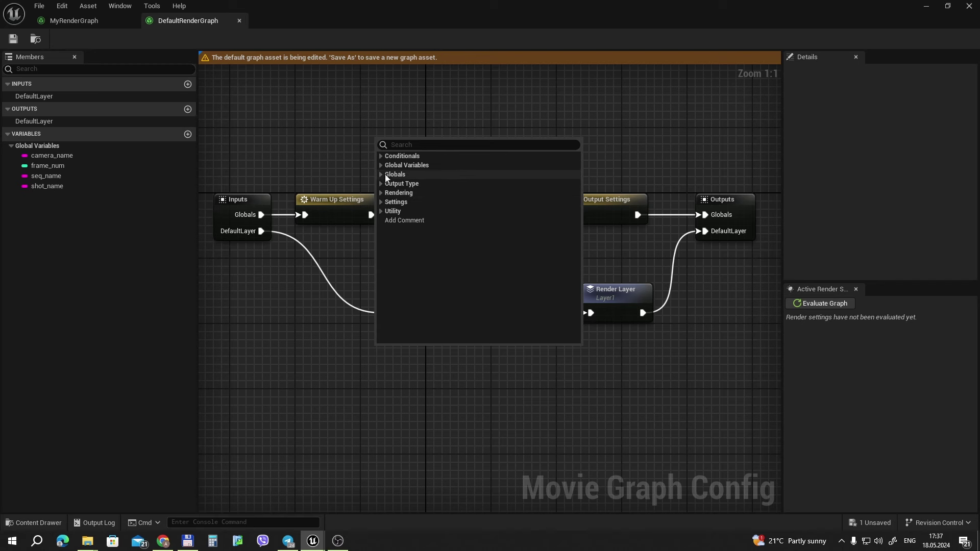
{"action": "left_click", "coordinate": [381, 184]}
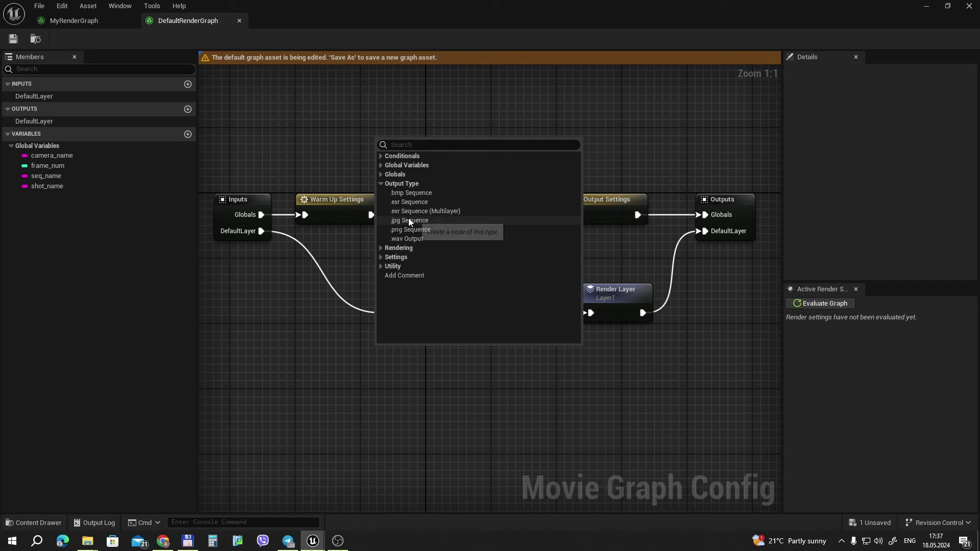
{"action": "left_click", "coordinate": [381, 184]}
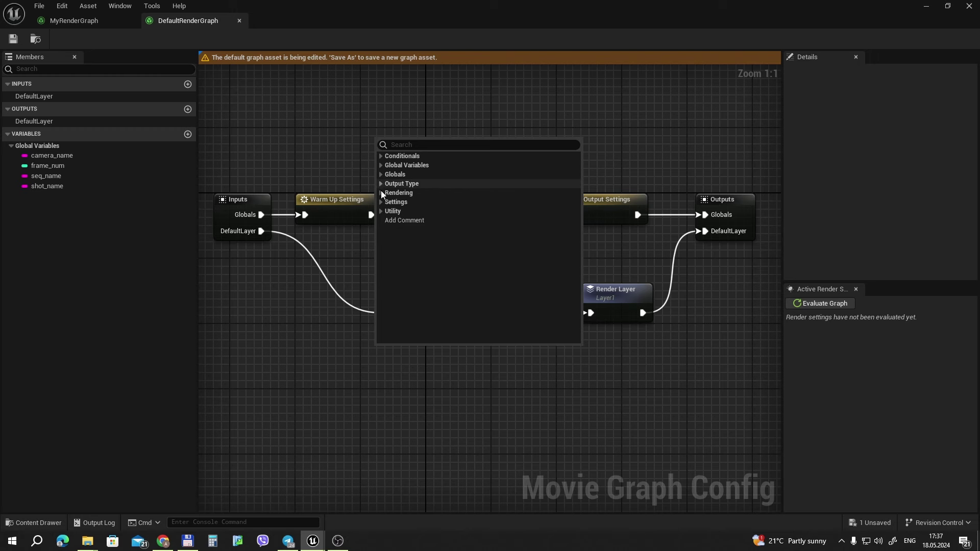
{"action": "left_click", "coordinate": [382, 202]}
{"action": "left_click", "coordinate": [444, 130]}
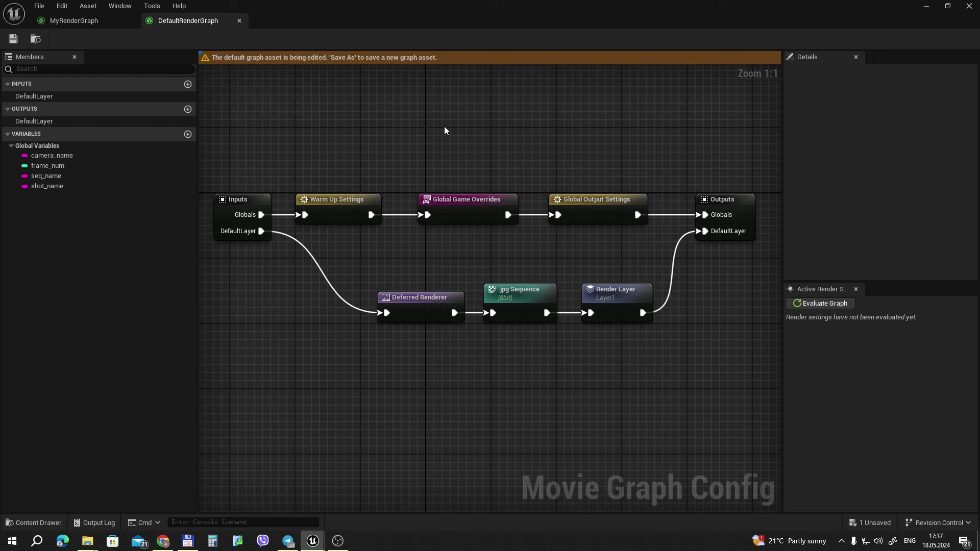
{"action": "left_click", "coordinate": [420, 305]}
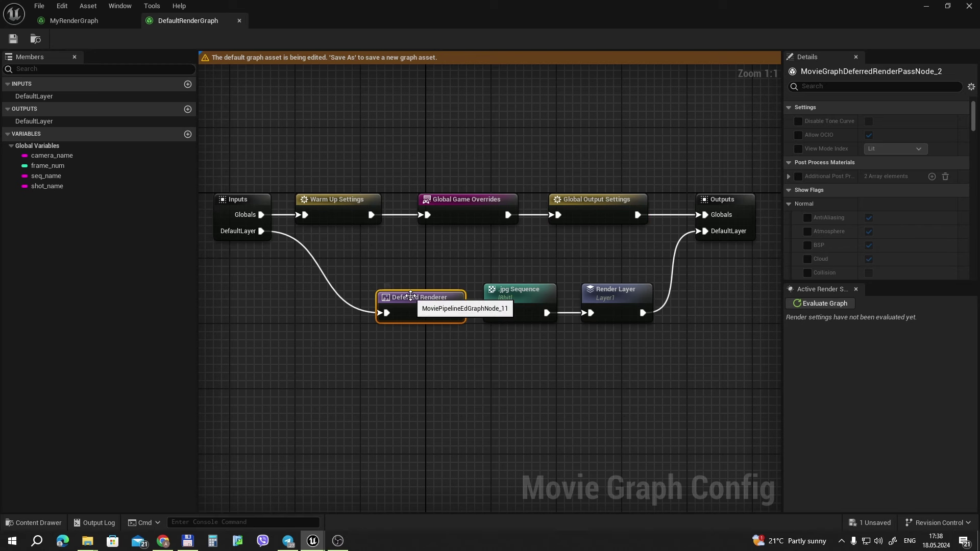
- Add a Path Traced Renderer node, then delete it again
{"action": "right_click", "coordinate": [365, 360]}
{"action": "type", "text": "p"}
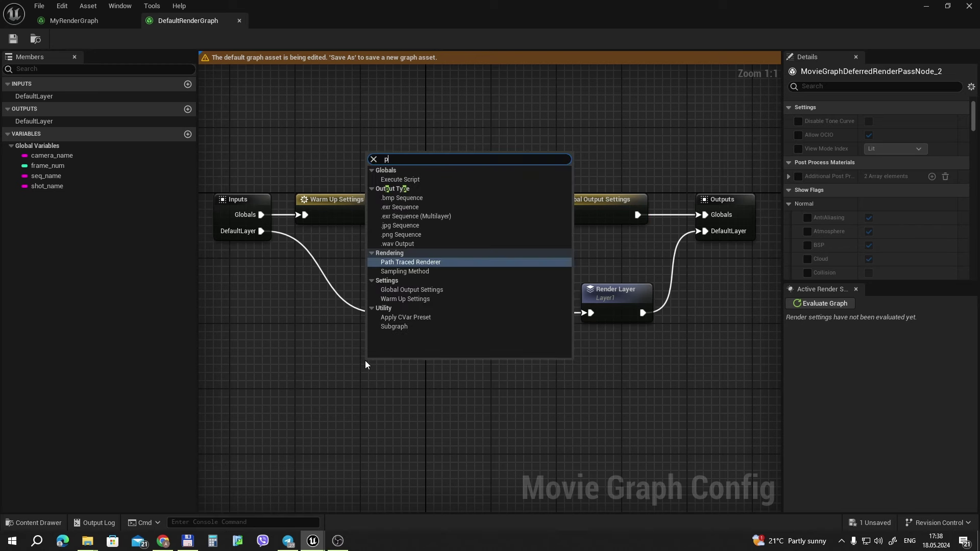
{"action": "type", "text": "ath"}
{"action": "key", "text": "Return"}
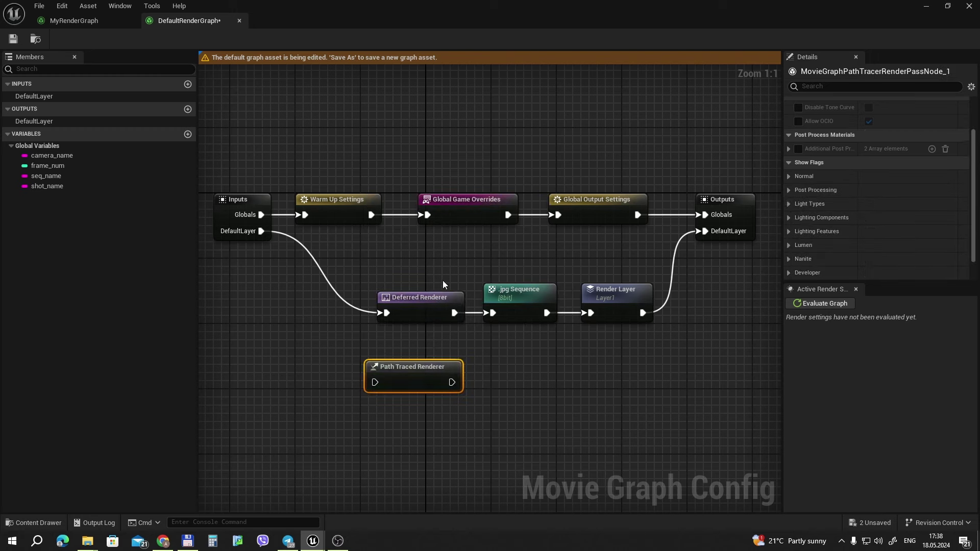
{"action": "scroll", "coordinate": [869, 196], "scroll_direction": "up", "scroll_amount": 3}
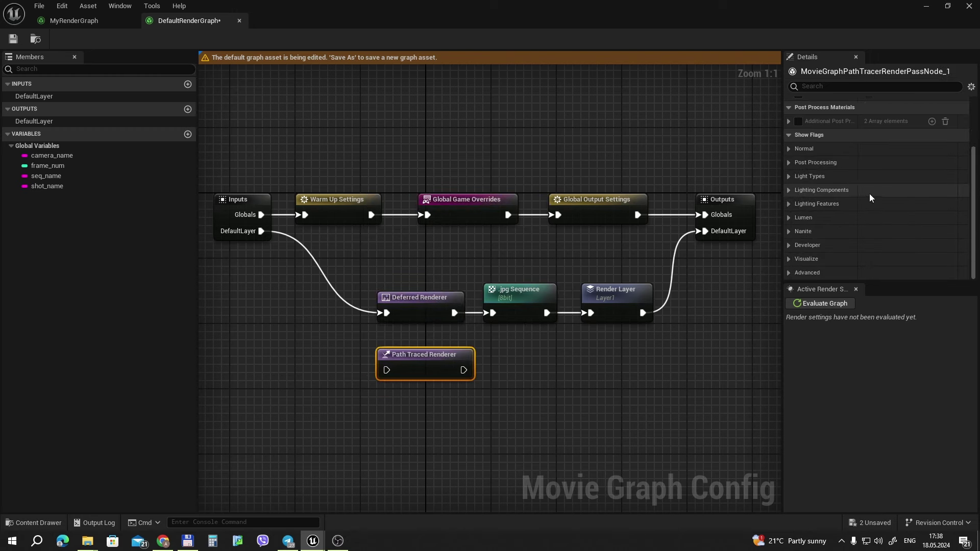
{"action": "key", "text": "Delete"}
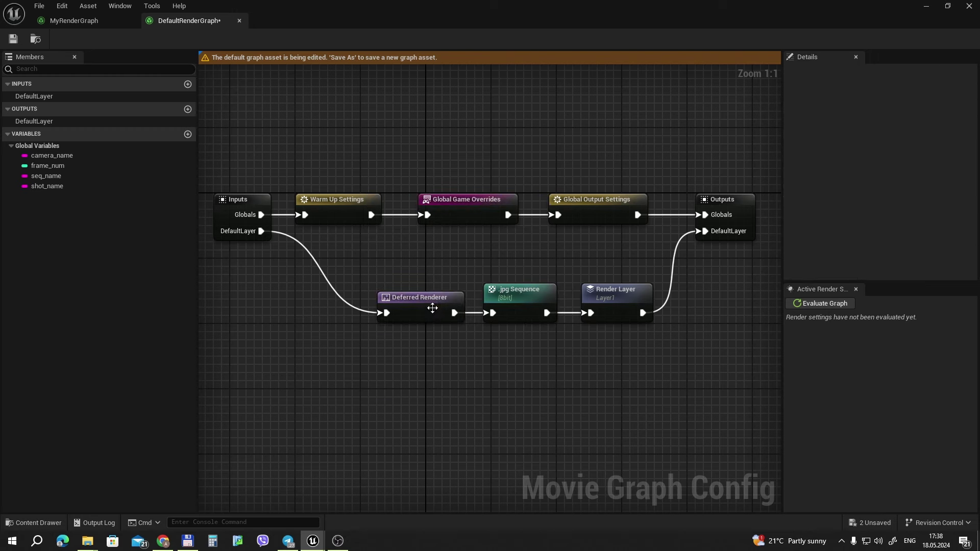
- Check the Deferred Renderer's View Mode options and leave it at Lit with no override
{"action": "left_click", "coordinate": [434, 301]}
{"action": "scroll", "coordinate": [903, 178], "scroll_direction": "up", "scroll_amount": 1}
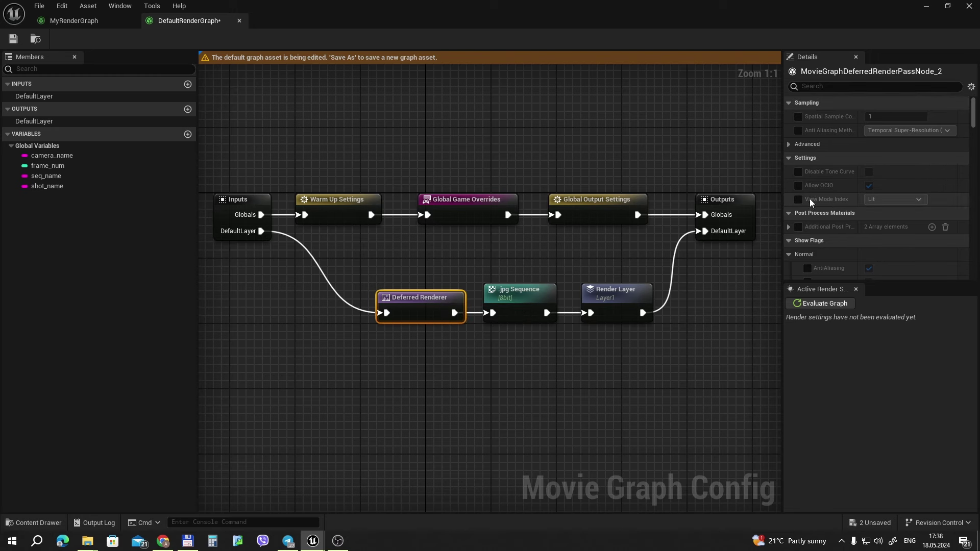
{"action": "left_click", "coordinate": [798, 199]}
{"action": "left_click", "coordinate": [894, 199]}
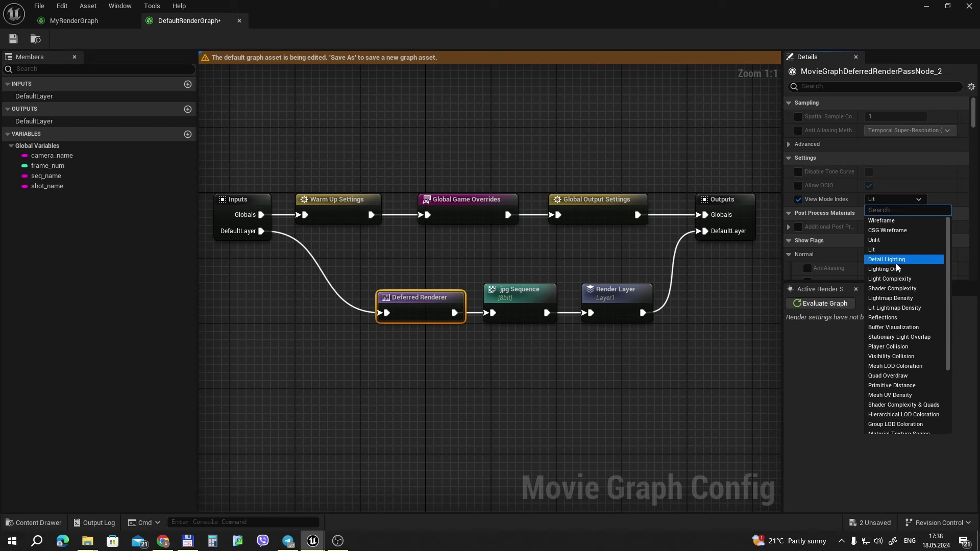
{"action": "scroll", "coordinate": [903, 286], "scroll_direction": "down", "scroll_amount": 3}
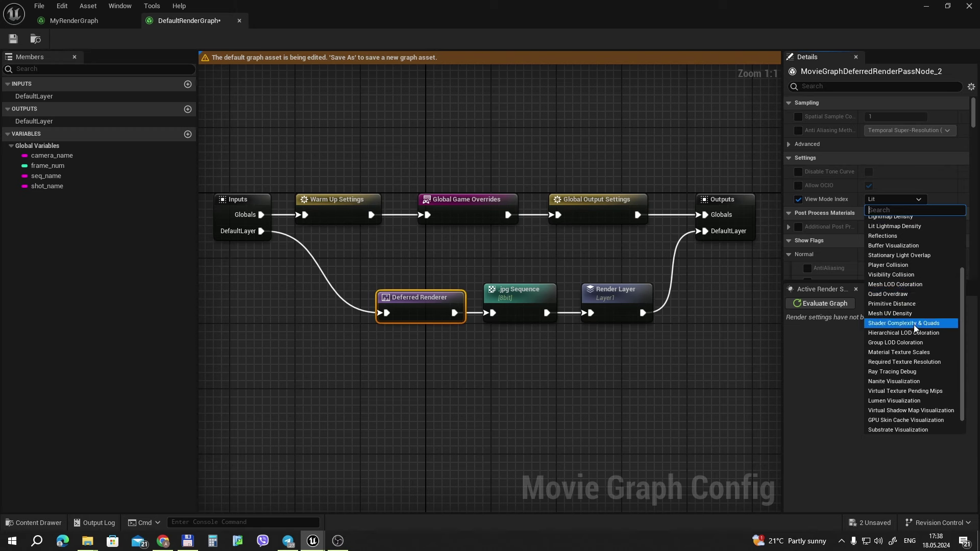
{"action": "scroll", "coordinate": [908, 312], "scroll_direction": "down", "scroll_amount": 1}
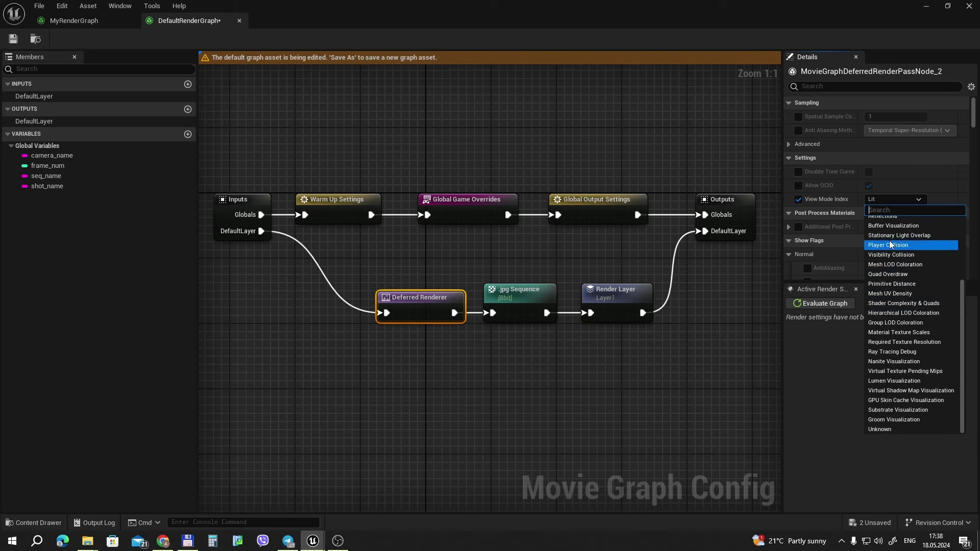
{"action": "left_click", "coordinate": [798, 199]}
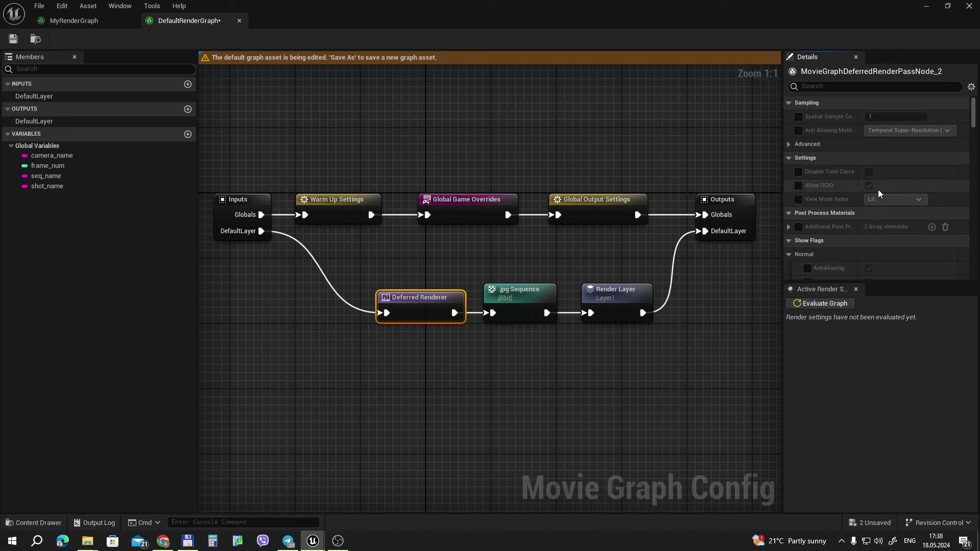
- Review the Deferred Renderer's default Show Flags
{"action": "scroll", "coordinate": [857, 245], "scroll_direction": "down", "scroll_amount": 5}
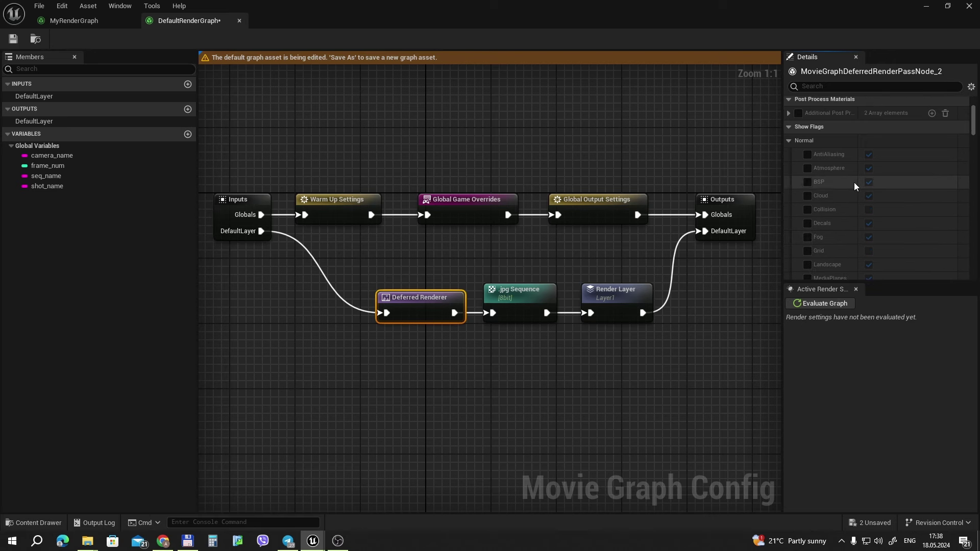
{"action": "scroll", "coordinate": [870, 183], "scroll_direction": "down", "scroll_amount": 3}
{"action": "scroll", "coordinate": [870, 182], "scroll_direction": "down", "scroll_amount": 2}
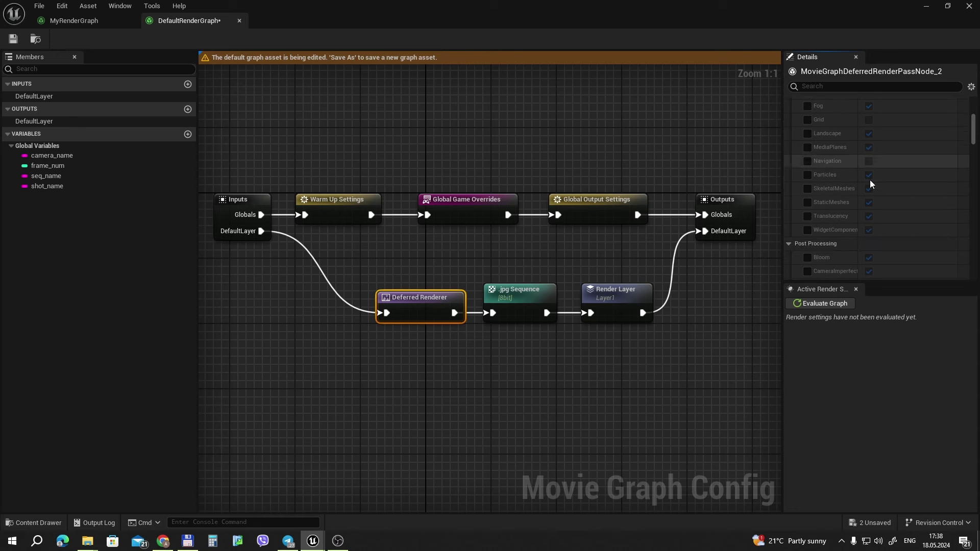
{"action": "scroll", "coordinate": [870, 183], "scroll_direction": "down", "scroll_amount": 2}
{"action": "scroll", "coordinate": [863, 194], "scroll_direction": "down", "scroll_amount": 2}
{"action": "scroll", "coordinate": [855, 200], "scroll_direction": "down", "scroll_amount": 2}
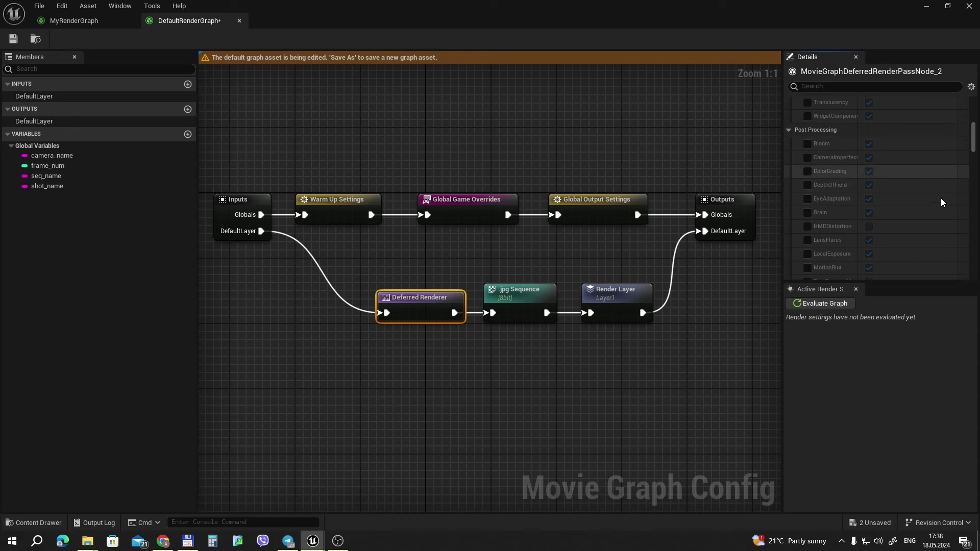
{"action": "scroll", "coordinate": [828, 194], "scroll_direction": "down", "scroll_amount": 3}
{"action": "scroll", "coordinate": [828, 194], "scroll_direction": "down", "scroll_amount": 3}
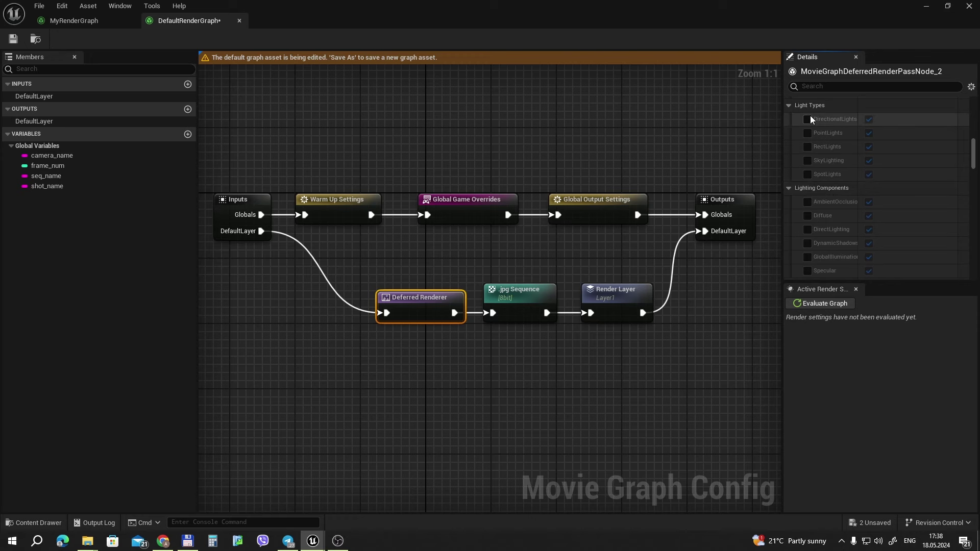
{"action": "scroll", "coordinate": [814, 194], "scroll_direction": "down", "scroll_amount": 1}
{"action": "scroll", "coordinate": [822, 193], "scroll_direction": "down", "scroll_amount": 2}
{"action": "scroll", "coordinate": [824, 193], "scroll_direction": "down", "scroll_amount": 2}
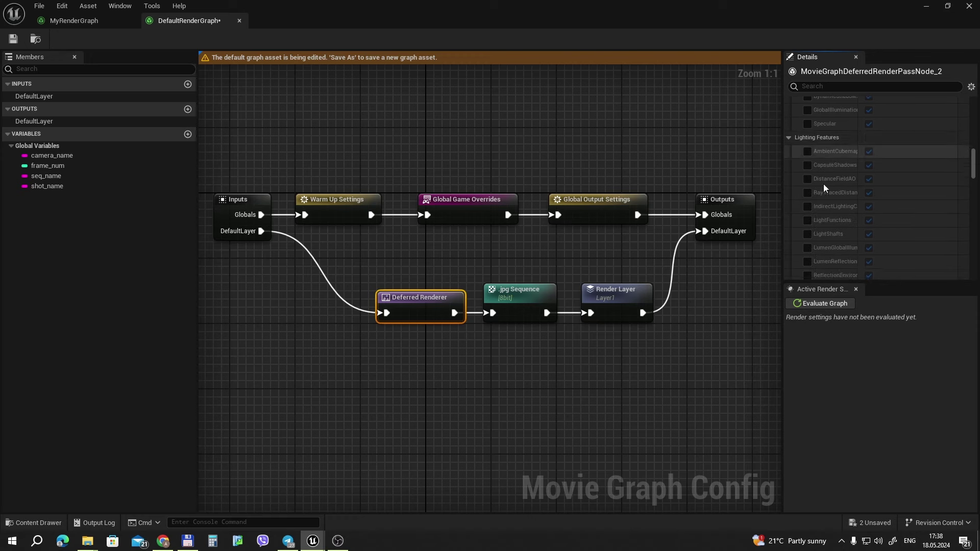
{"action": "scroll", "coordinate": [832, 193], "scroll_direction": "down", "scroll_amount": 2}
{"action": "scroll", "coordinate": [832, 223], "scroll_direction": "down", "scroll_amount": 2}
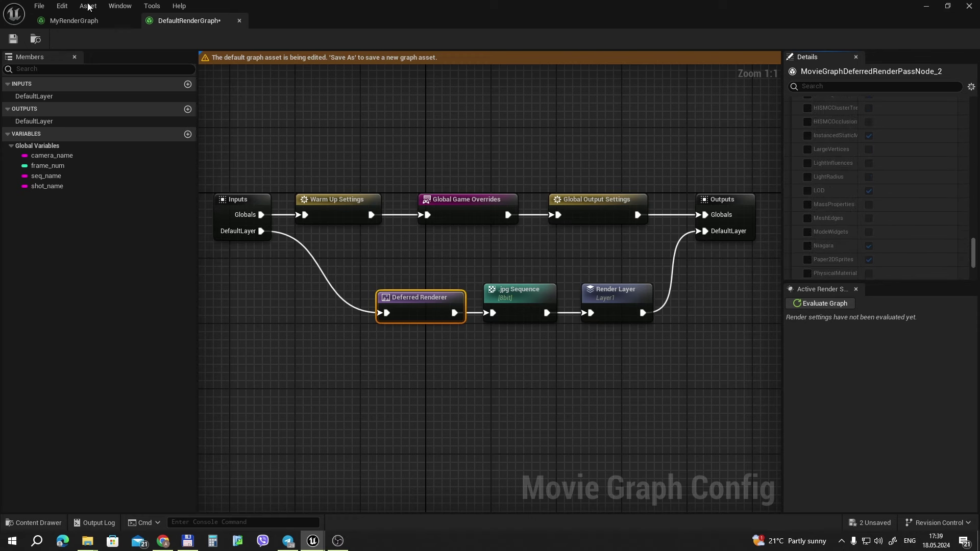
- In MyRenderGraph, expose Output Resolution as a pin on the Global Output Settings node
{"action": "left_click", "coordinate": [74, 20]}
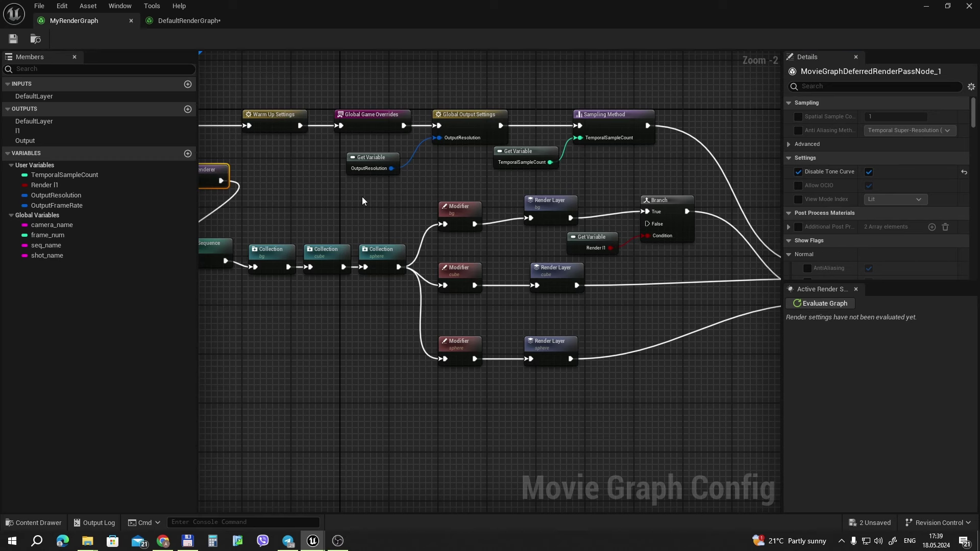
{"action": "right_click_drag", "start_coordinate": [363, 197], "coordinate": [381, 253]}
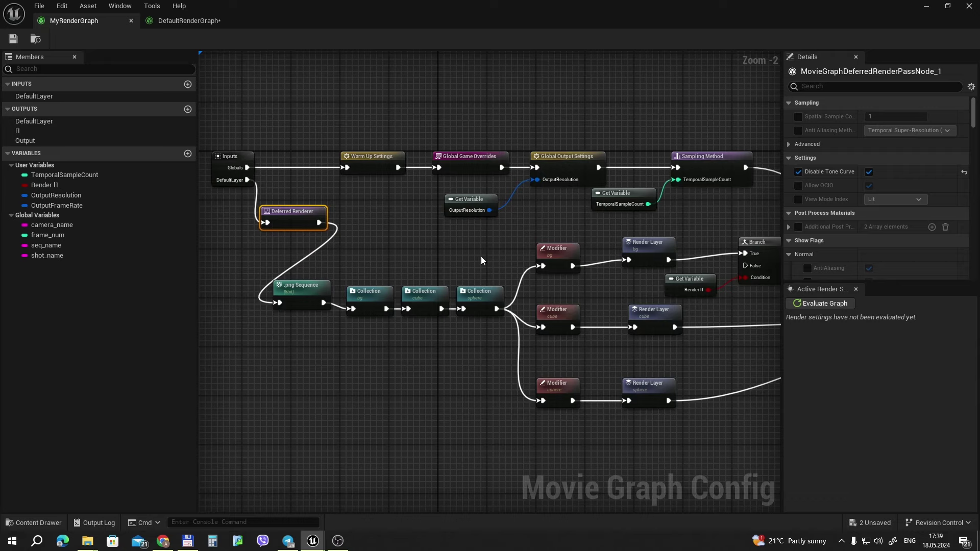
{"action": "right_click_drag", "start_coordinate": [480, 260], "coordinate": [390, 261]}
{"action": "left_click", "coordinate": [455, 158]}
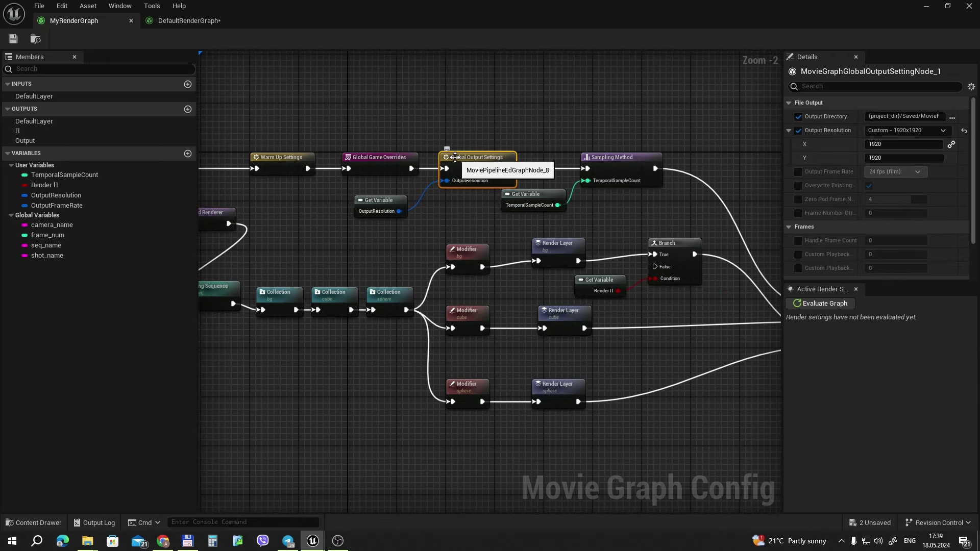
{"action": "right_click", "coordinate": [454, 153]}
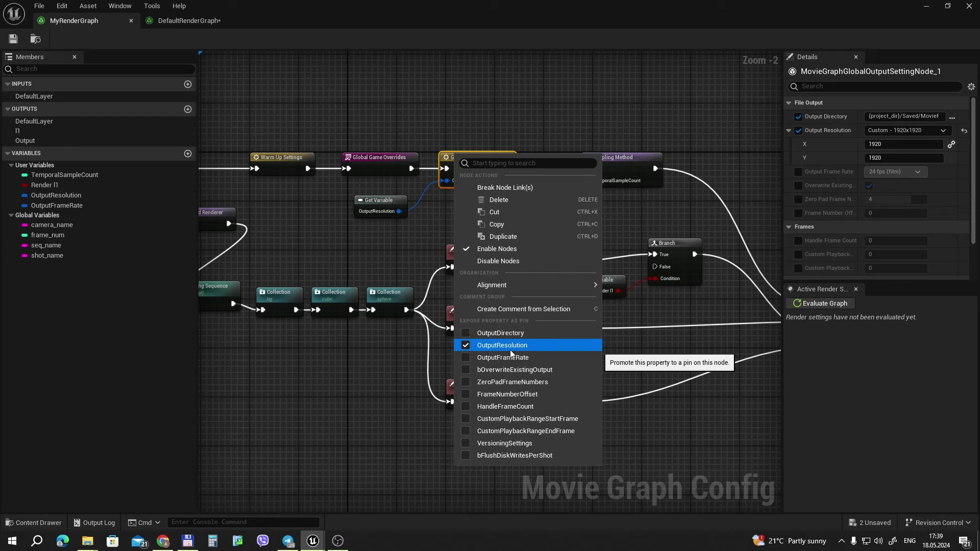
{"action": "left_click", "coordinate": [424, 248]}
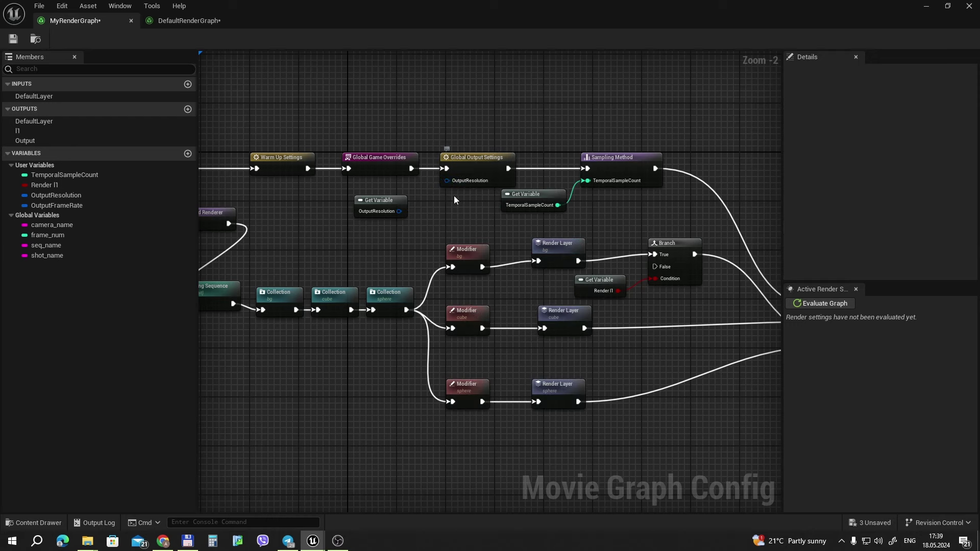
- Wire the 1920×1920 OutputResolution variable into that pin
{"action": "right_click", "coordinate": [448, 183]}
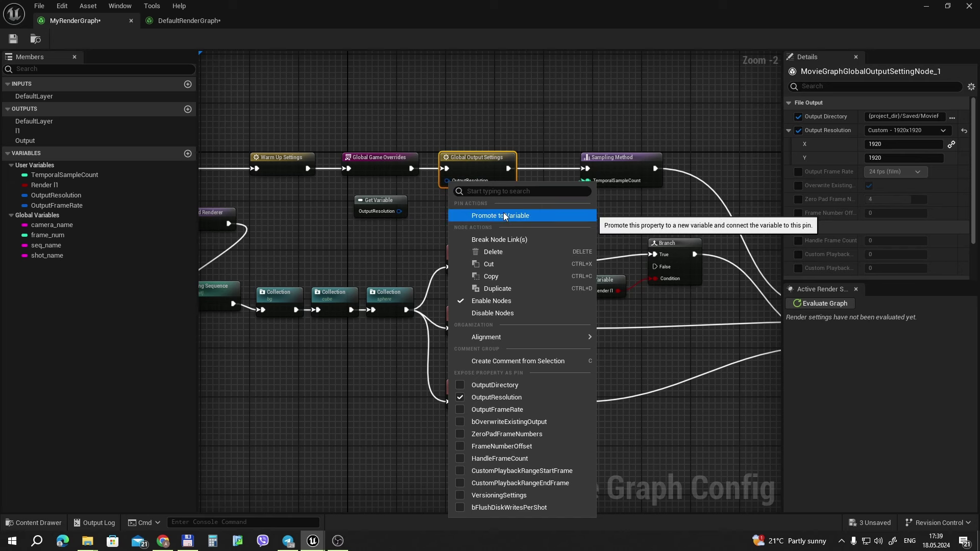
{"action": "left_click", "coordinate": [417, 224]}
{"action": "left_click_drag", "start_coordinate": [400, 211], "coordinate": [447, 181]}
{"action": "left_click", "coordinate": [396, 203]}
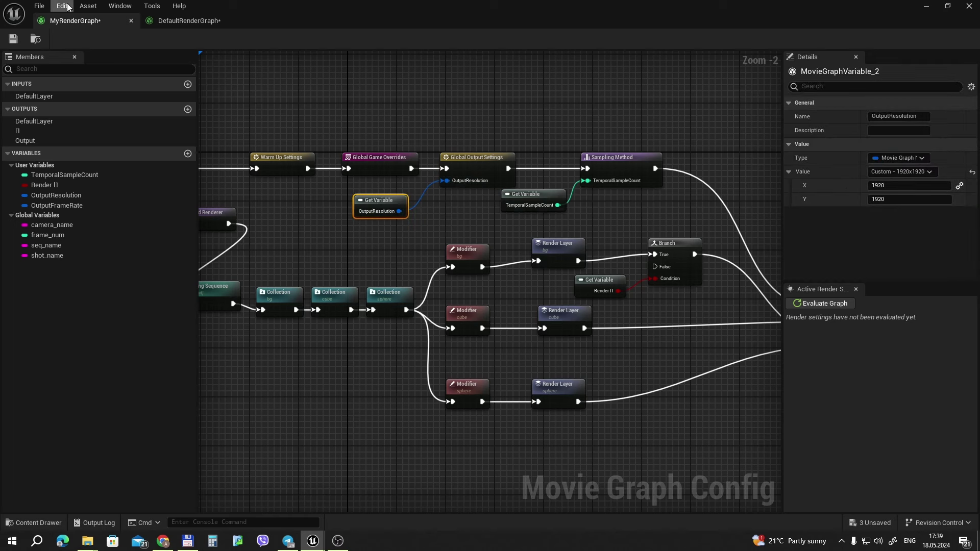
- Save MyRenderGraph and assign it to the render job with Replace with Graph
{"action": "left_click", "coordinate": [13, 39]}
{"action": "left_click", "coordinate": [432, 193]}
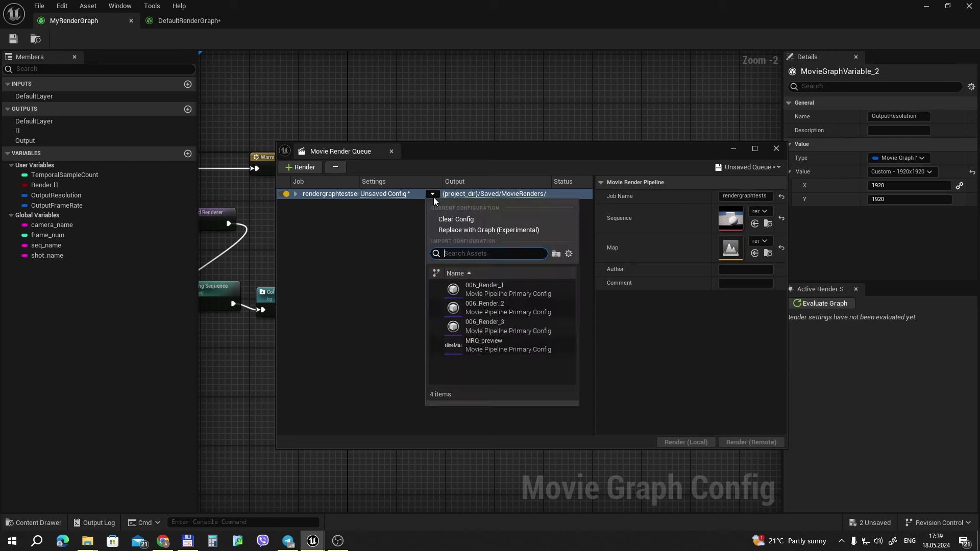
{"action": "left_click", "coordinate": [536, 236]}
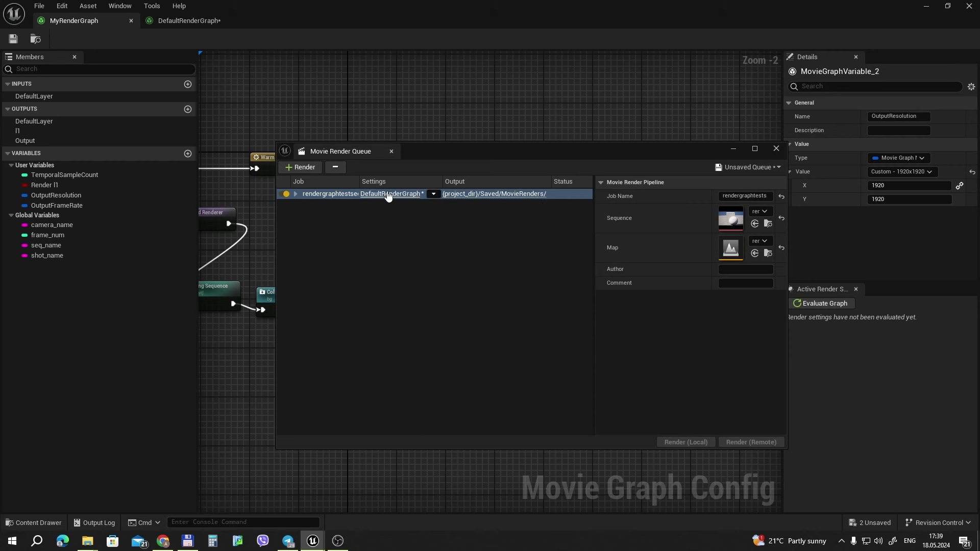
{"action": "left_click", "coordinate": [434, 193]}
{"action": "left_click", "coordinate": [481, 300]}
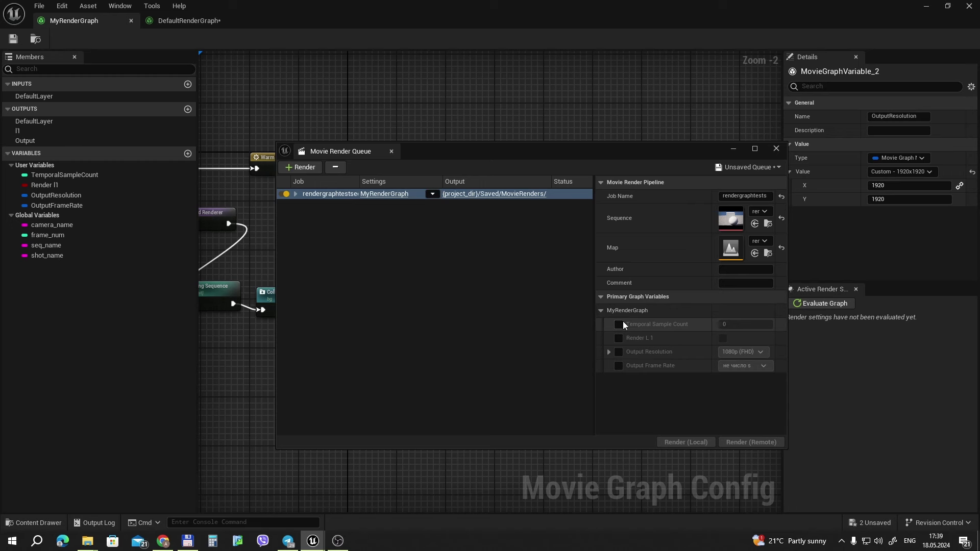
- Enable the job's Output Resolution override and set Y to 1920
{"action": "left_click_drag", "start_coordinate": [639, 152], "coordinate": [616, 252]}
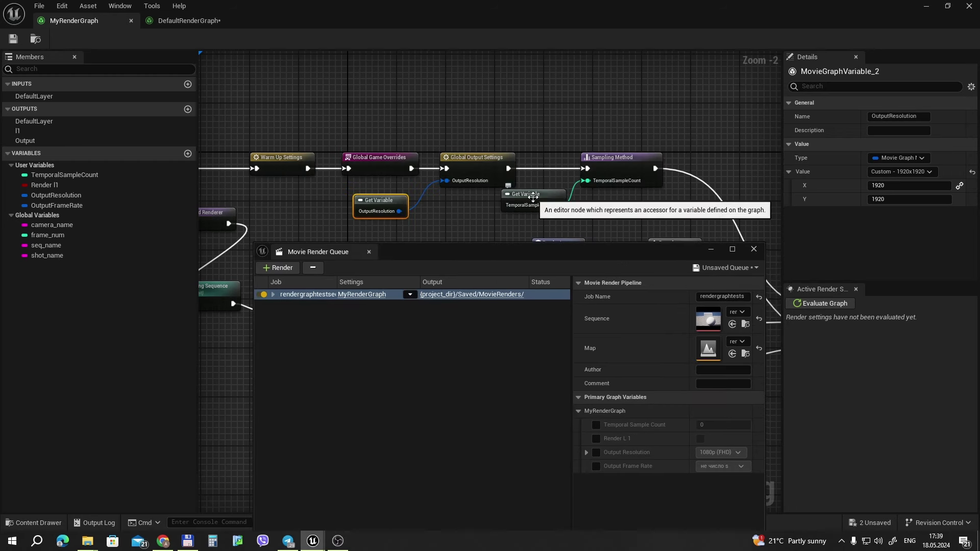
{"action": "left_click", "coordinate": [597, 452]}
{"action": "left_click", "coordinate": [587, 452]}
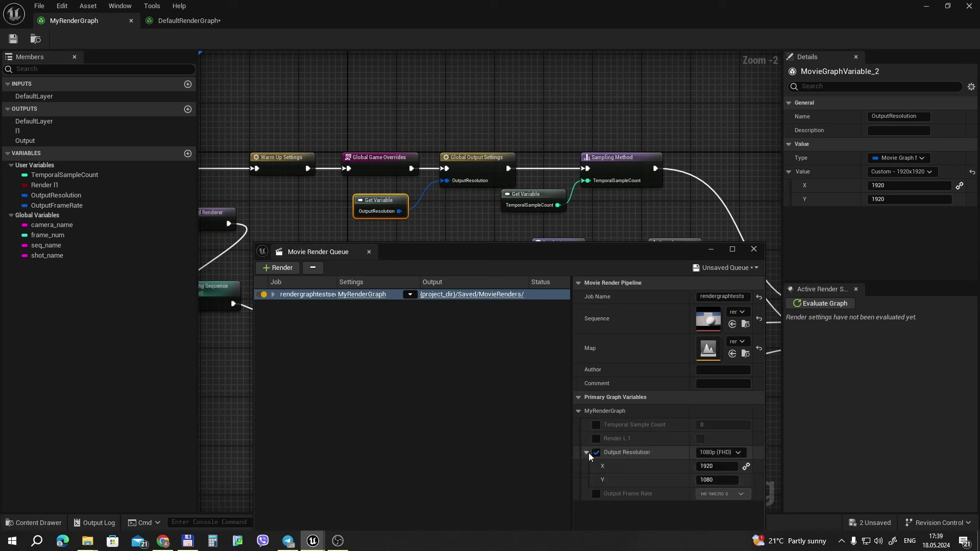
{"action": "left_click", "coordinate": [728, 476]}
{"action": "type", "text": "1920"}
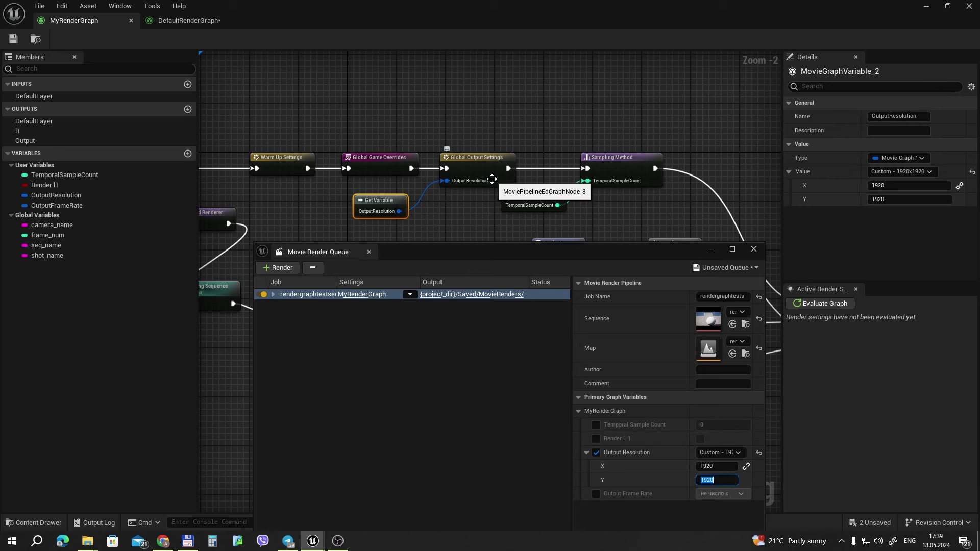
{"action": "left_click", "coordinate": [386, 202]}
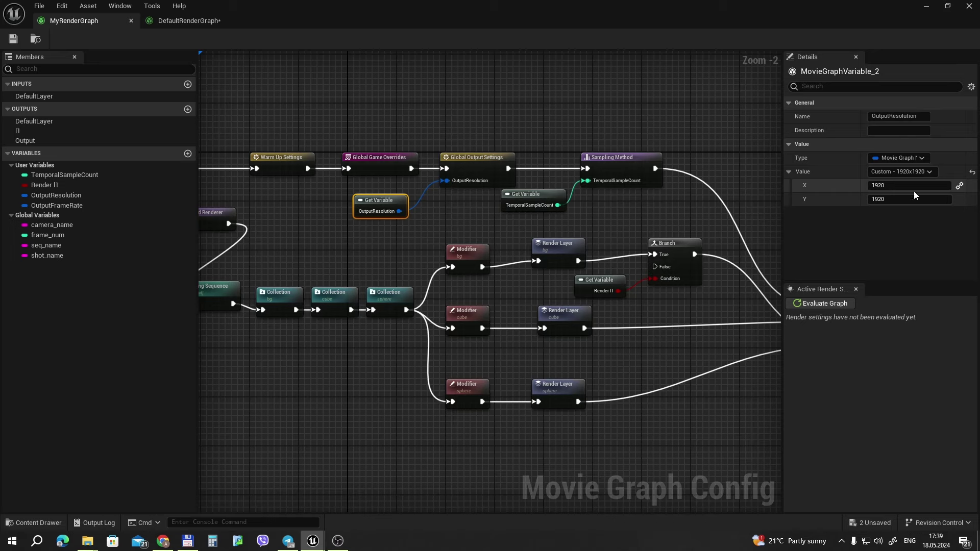
{"action": "mouse_move", "coordinate": [313, 541]}
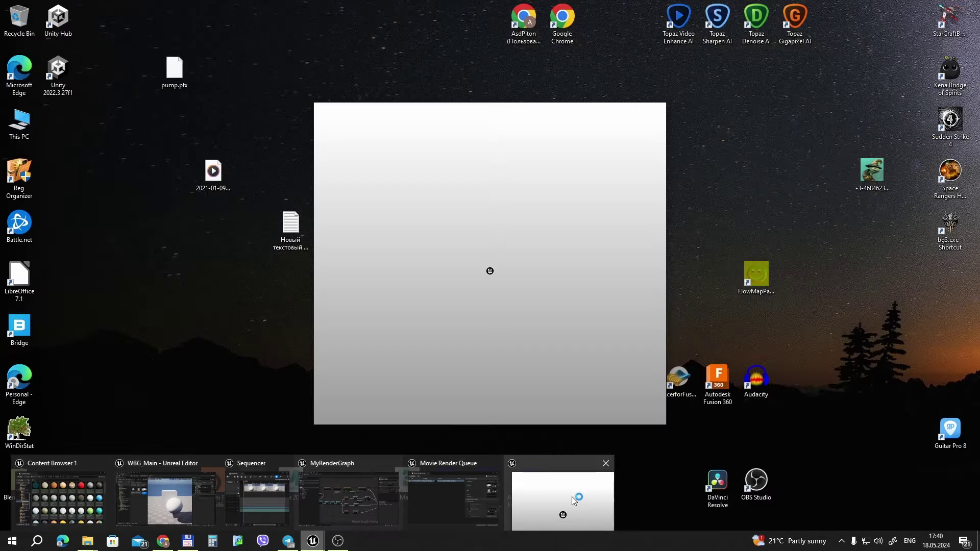
{"action": "left_click", "coordinate": [573, 499]}
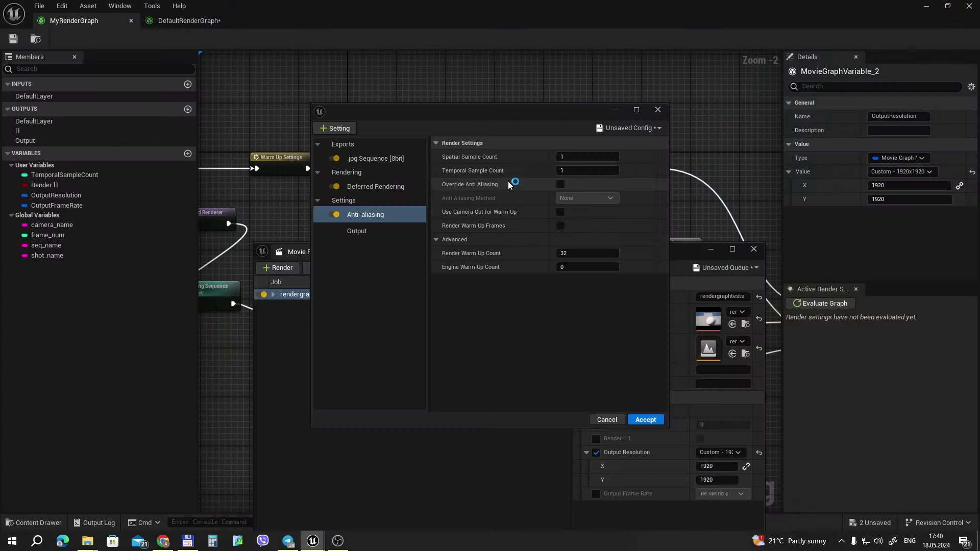
{"action": "left_click", "coordinate": [658, 110]}
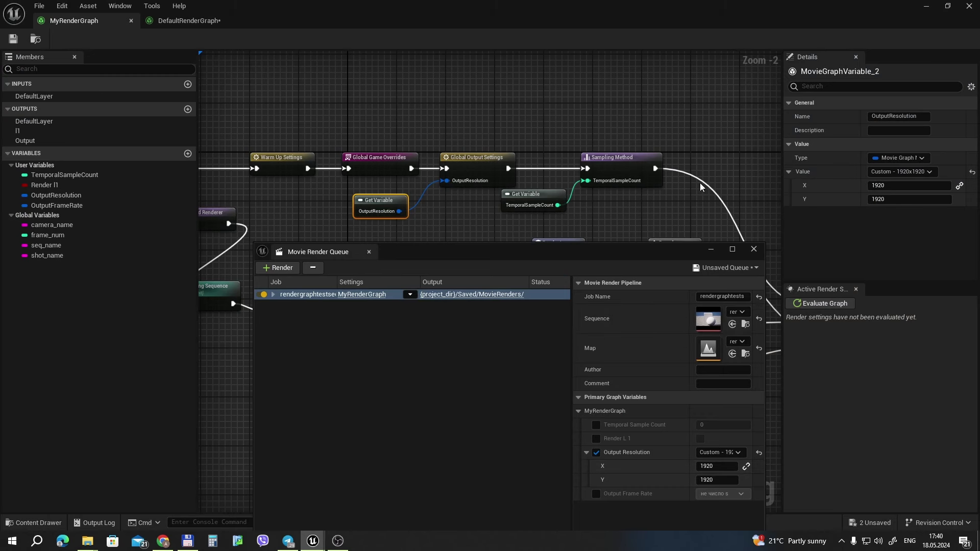
- Inspect the TemporalSampleCount, Branch and Render l1 nodes, then close the render queue
{"action": "left_click", "coordinate": [710, 248]}
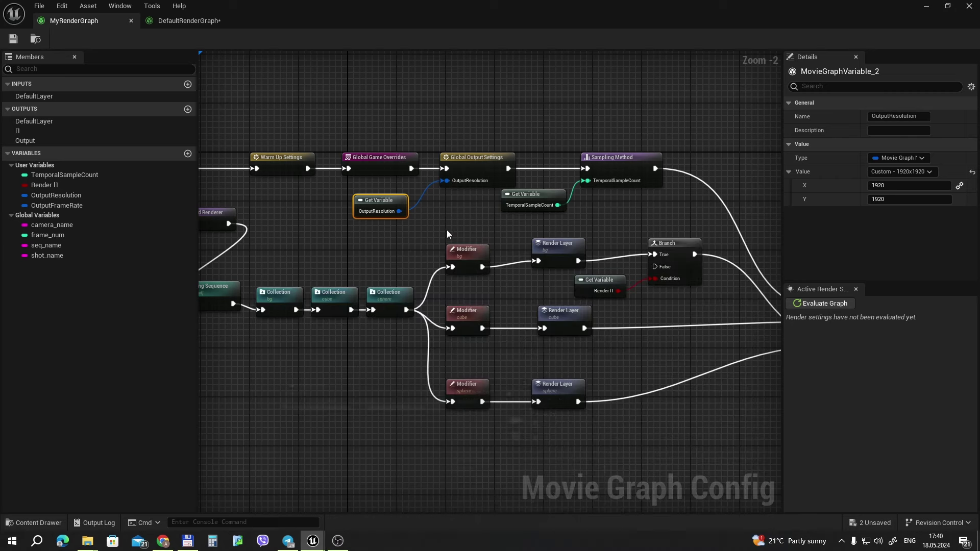
{"action": "right_click_drag", "start_coordinate": [446, 229], "coordinate": [525, 211]}
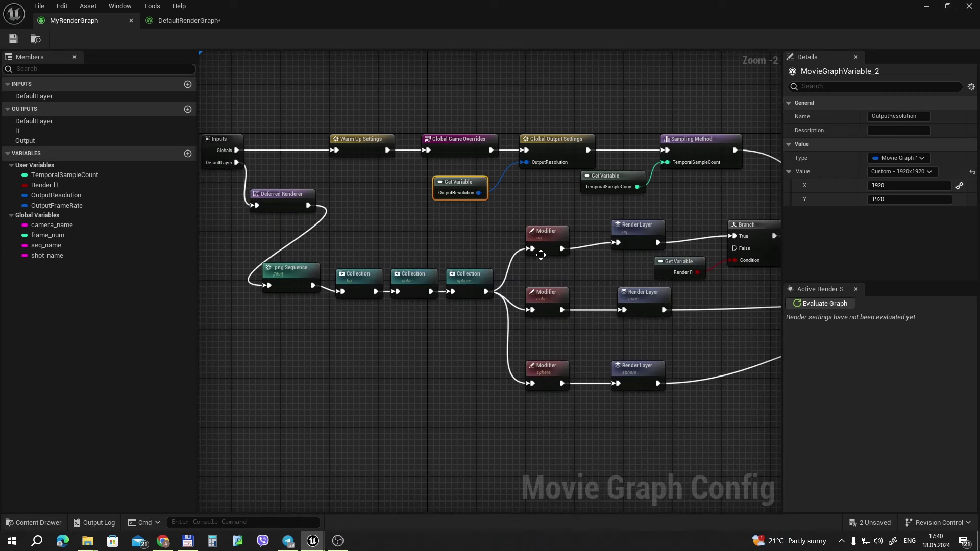
{"action": "left_click", "coordinate": [628, 180]}
{"action": "right_click_drag", "start_coordinate": [713, 216], "coordinate": [545, 213]}
{"action": "left_click", "coordinate": [582, 219]}
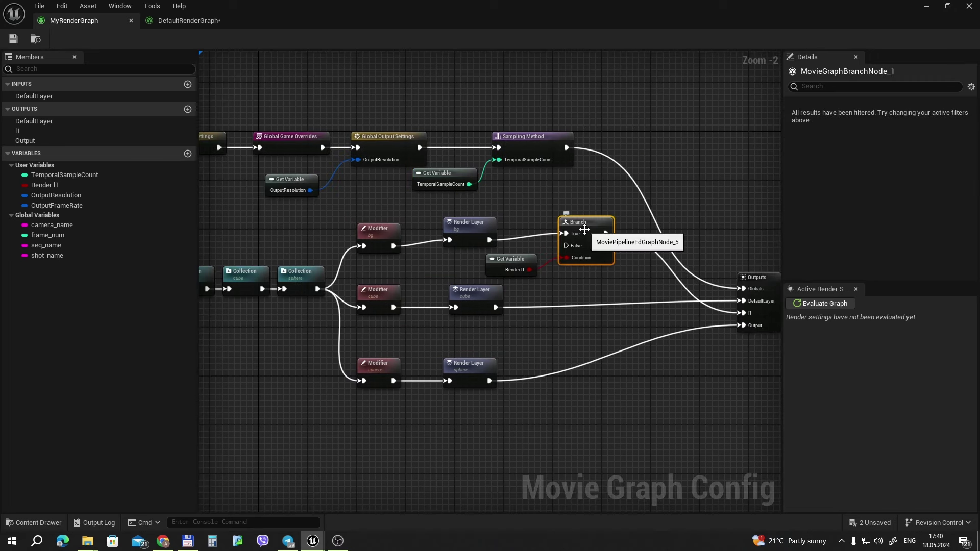
{"action": "left_click", "coordinate": [505, 259]}
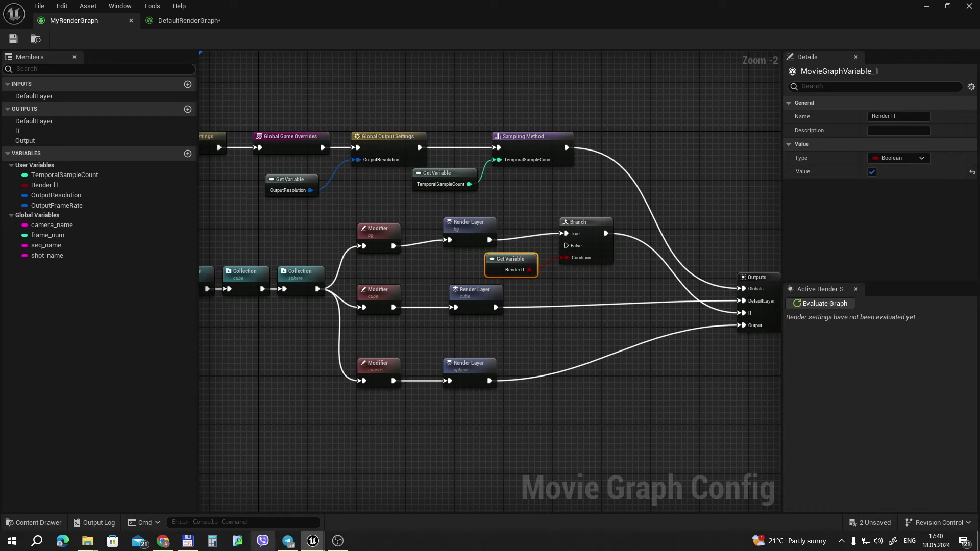
{"action": "mouse_move", "coordinate": [313, 541]}
{"action": "left_click", "coordinate": [485, 501]}
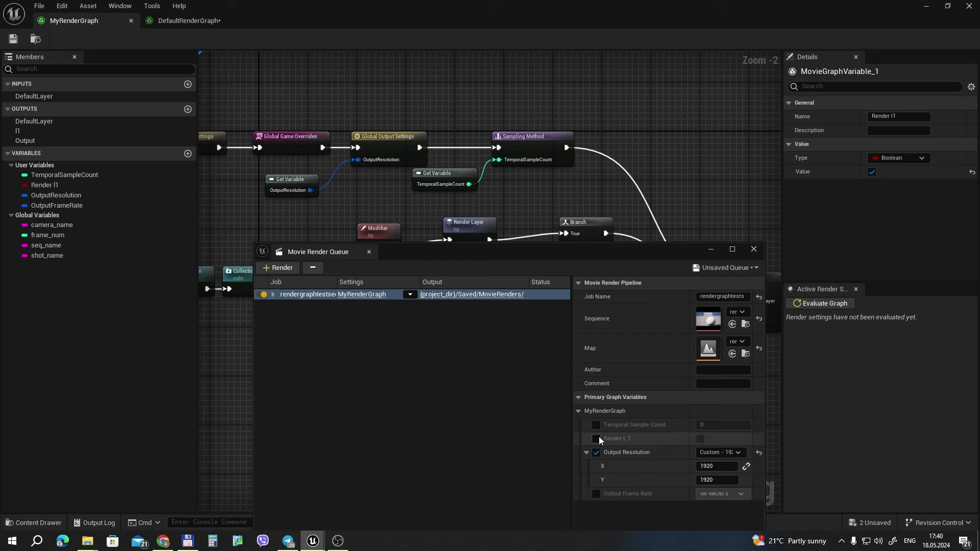
{"action": "left_click", "coordinate": [710, 249]}
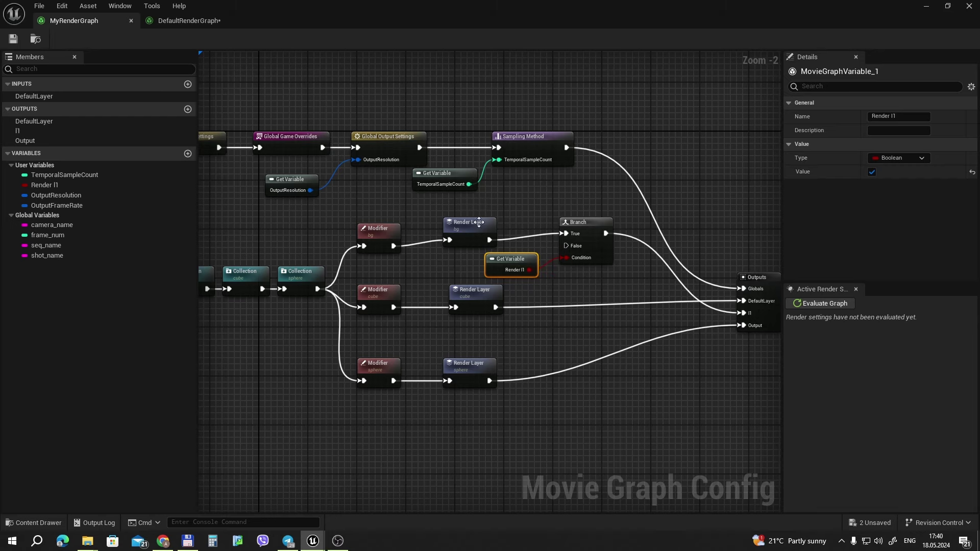
- Frame the whole graph and pull a new connection out of Deferred Renderer
{"action": "left_click_drag", "start_coordinate": [397, 218], "coordinate": [566, 266]}
{"action": "right_click_drag", "start_coordinate": [536, 338], "coordinate": [693, 350]}
{"action": "scroll", "coordinate": [510, 328], "scroll_direction": "down", "scroll_amount": 1}
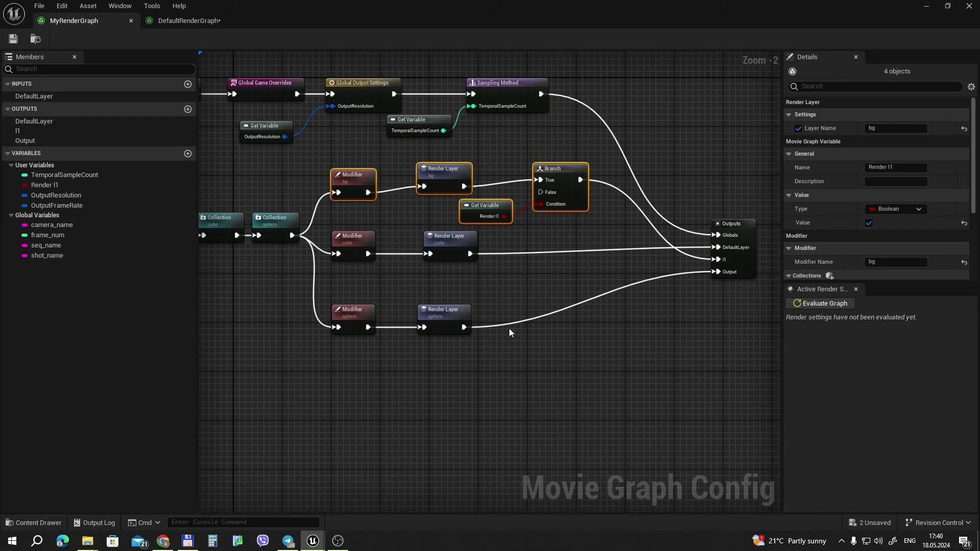
{"action": "right_click_drag", "start_coordinate": [323, 380], "coordinate": [397, 376]}
{"action": "key", "text": "Home"}
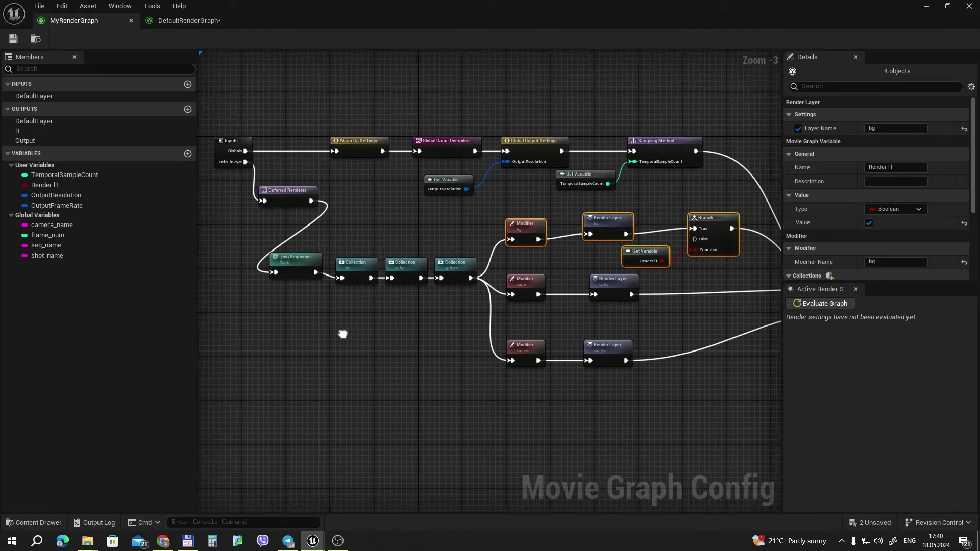
{"action": "left_click_drag", "start_coordinate": [315, 278], "coordinate": [315, 267]}
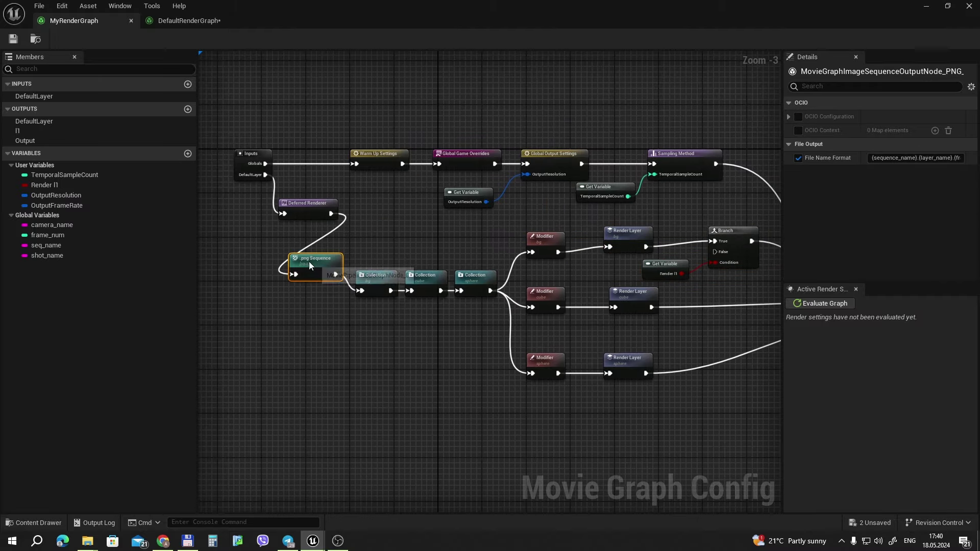
{"action": "left_click_drag", "start_coordinate": [331, 213], "coordinate": [314, 343]}
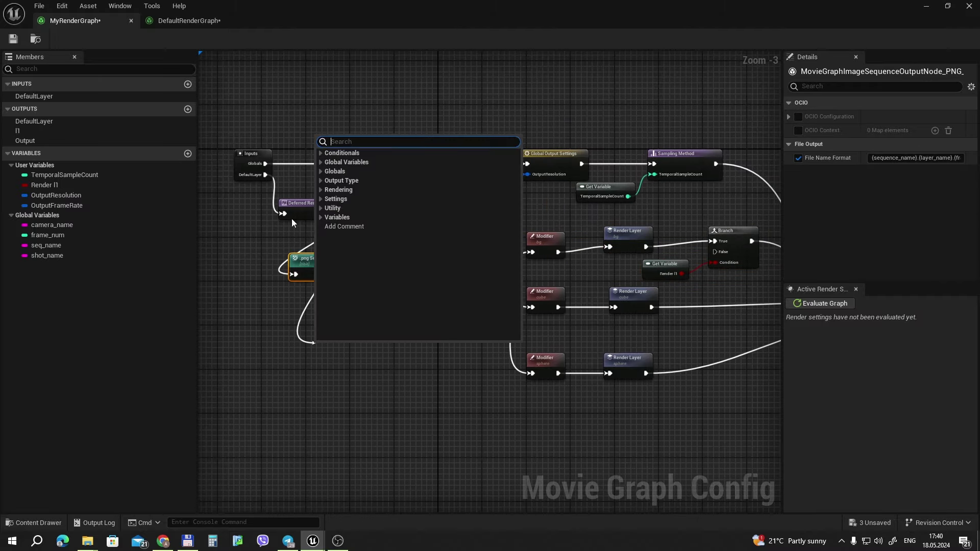
- Attach and delete a trial .jpg Sequence node, then inspect the bg Collection's conditions
{"action": "left_click", "coordinate": [321, 189]}
{"action": "left_click", "coordinate": [320, 188]}
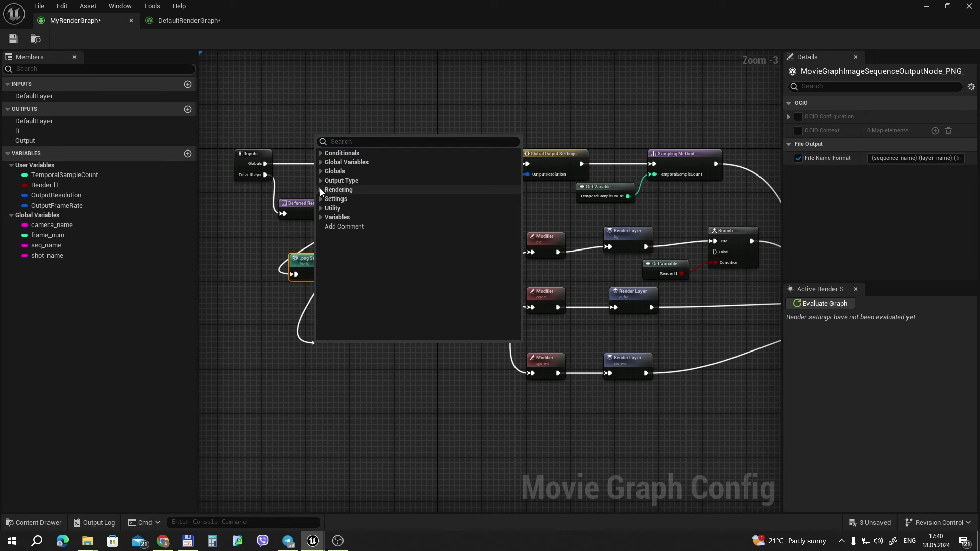
{"action": "left_click", "coordinate": [319, 180]}
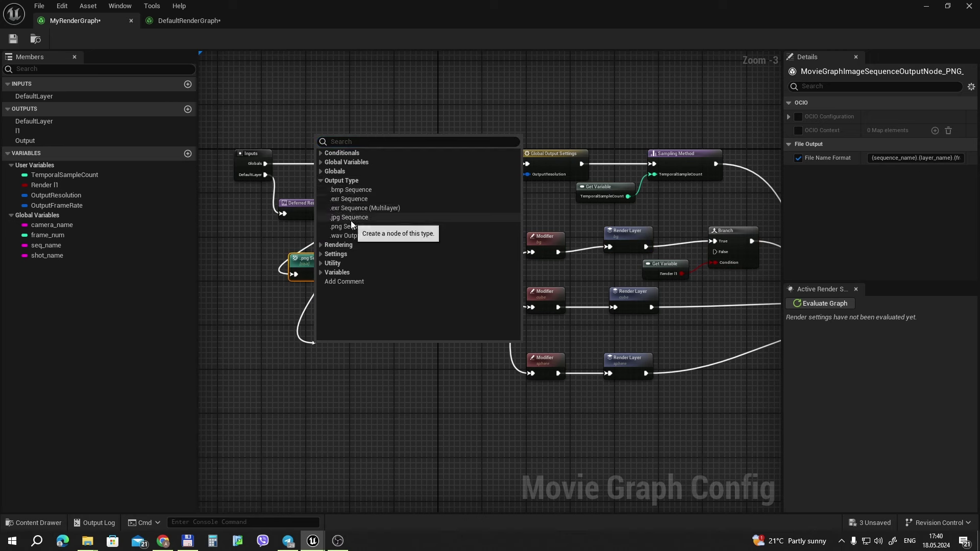
{"action": "left_click", "coordinate": [350, 218]}
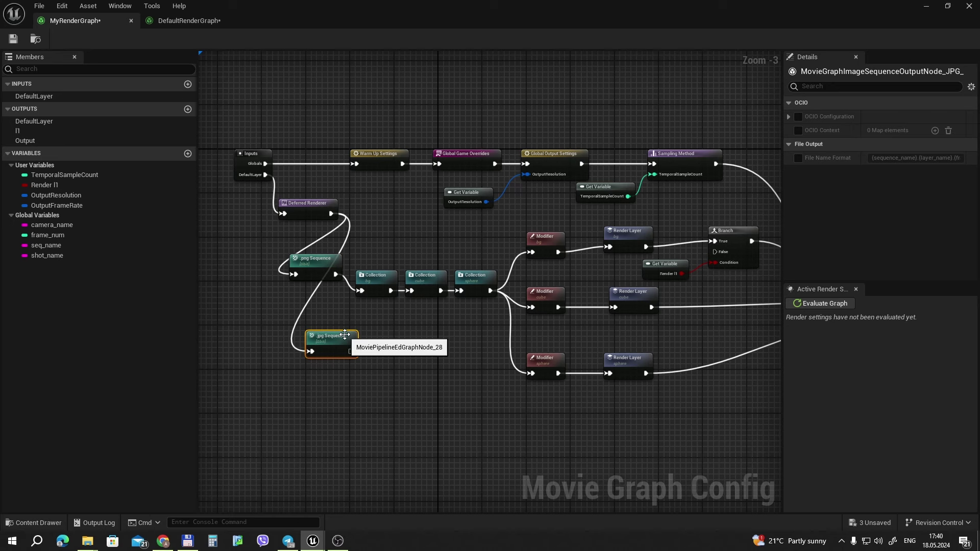
{"action": "key", "text": "Delete"}
{"action": "left_click", "coordinate": [364, 283]}
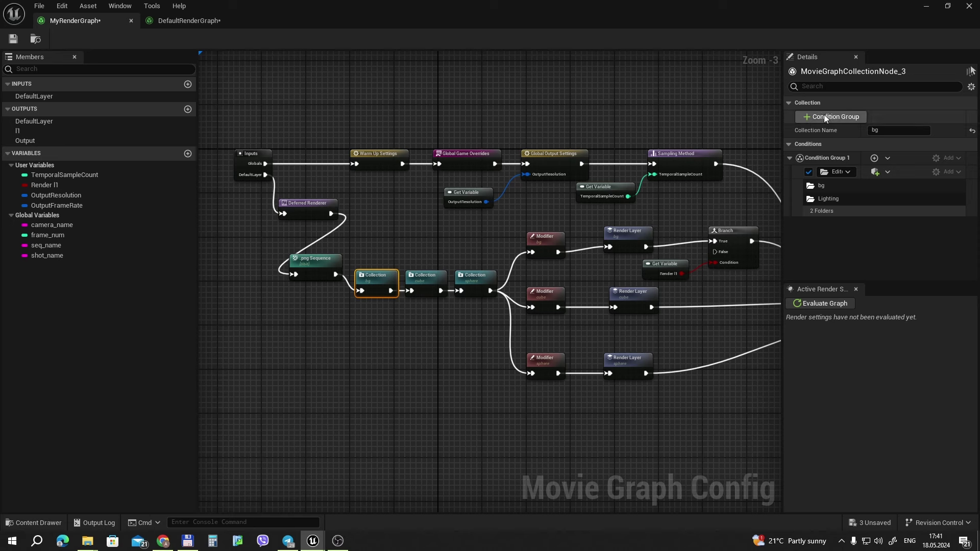
- Add a new Collection node through the canvas search 'coll'
{"action": "left_click", "coordinate": [397, 334]}
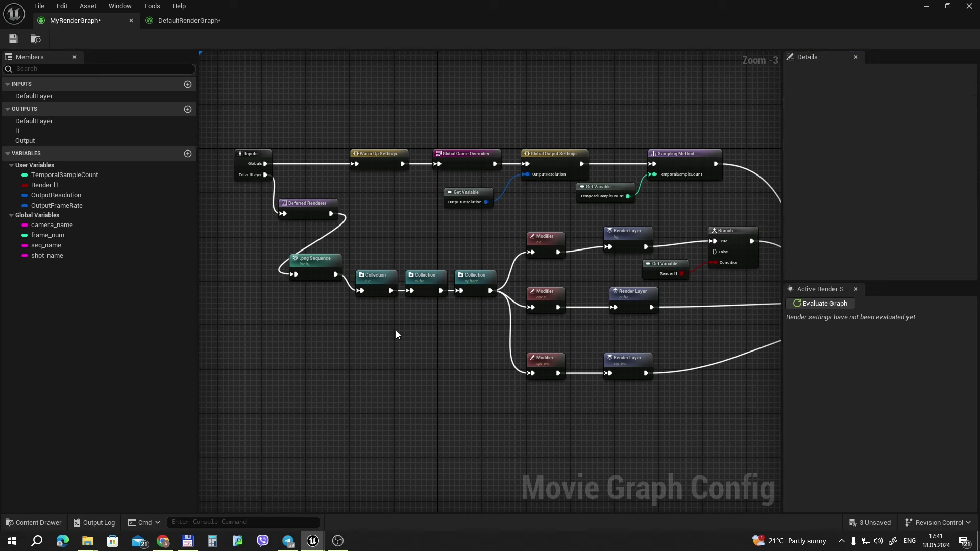
{"action": "right_click", "coordinate": [396, 329]}
{"action": "type", "text": "coll"}
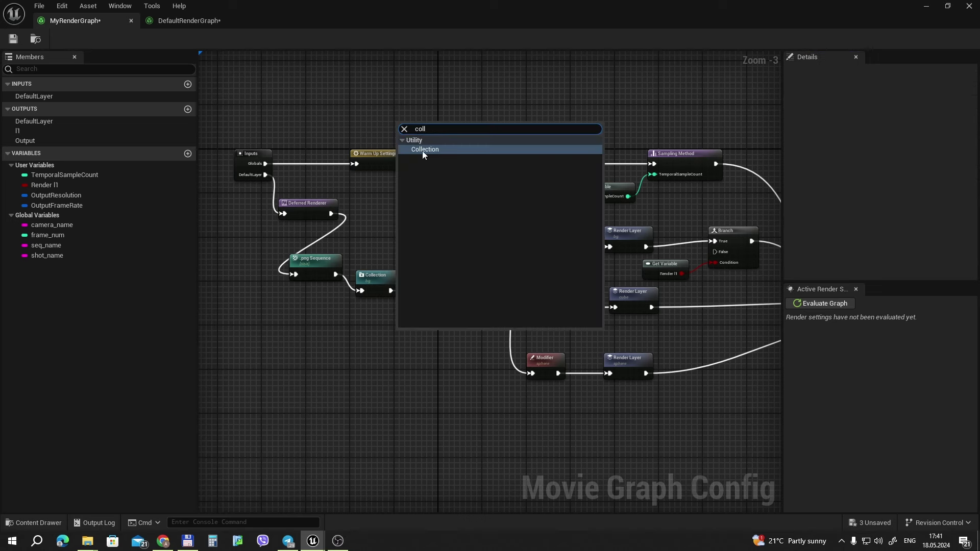
{"action": "left_click", "coordinate": [422, 152]}
- Give the new Collection a second condition group, then return to the level editor
{"action": "left_click", "coordinate": [823, 116]}
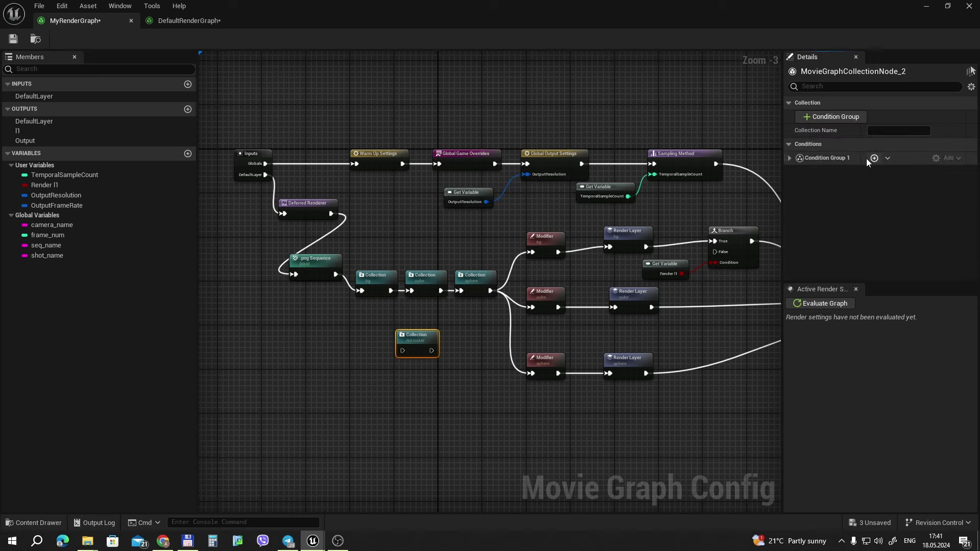
{"action": "left_click", "coordinate": [789, 158]}
{"action": "left_click", "coordinate": [847, 173]}
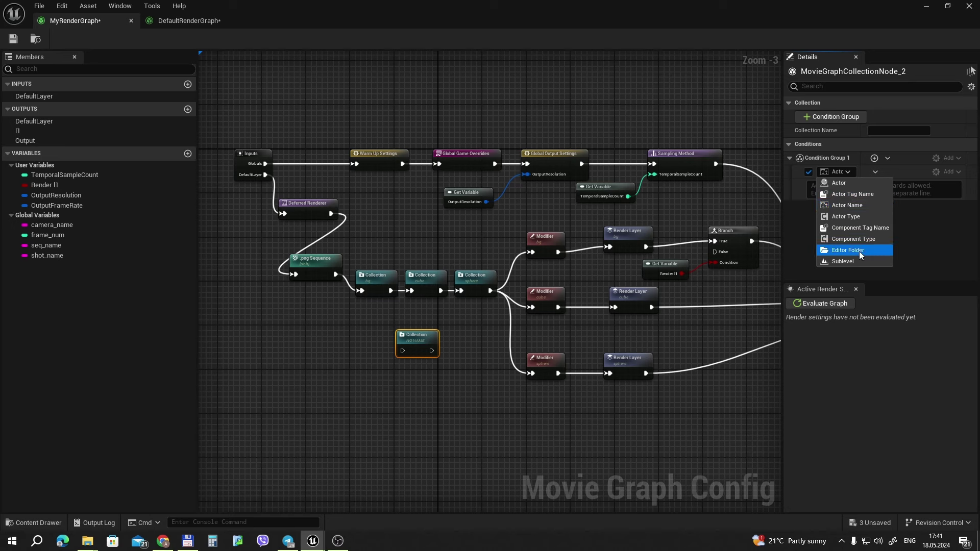
{"action": "left_click", "coordinate": [415, 340]}
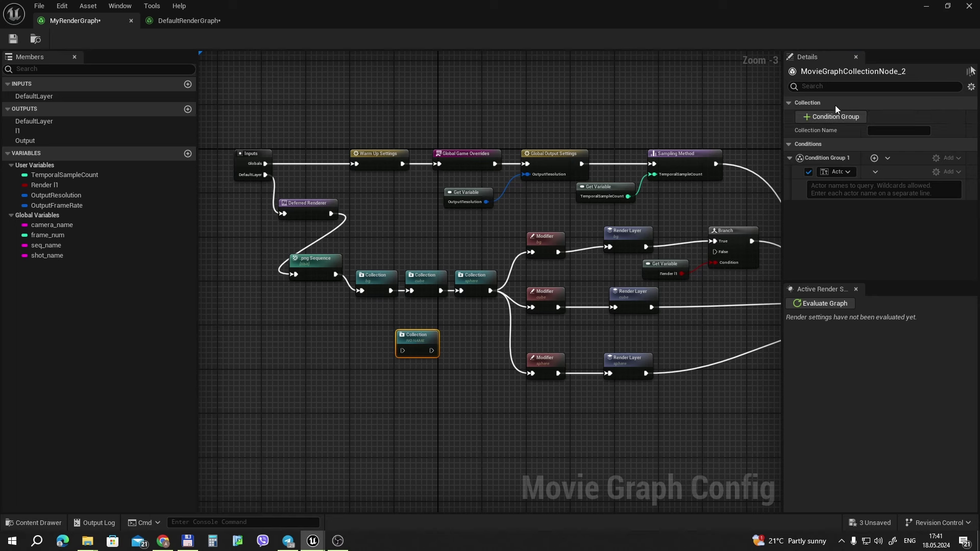
{"action": "left_click", "coordinate": [834, 112]}
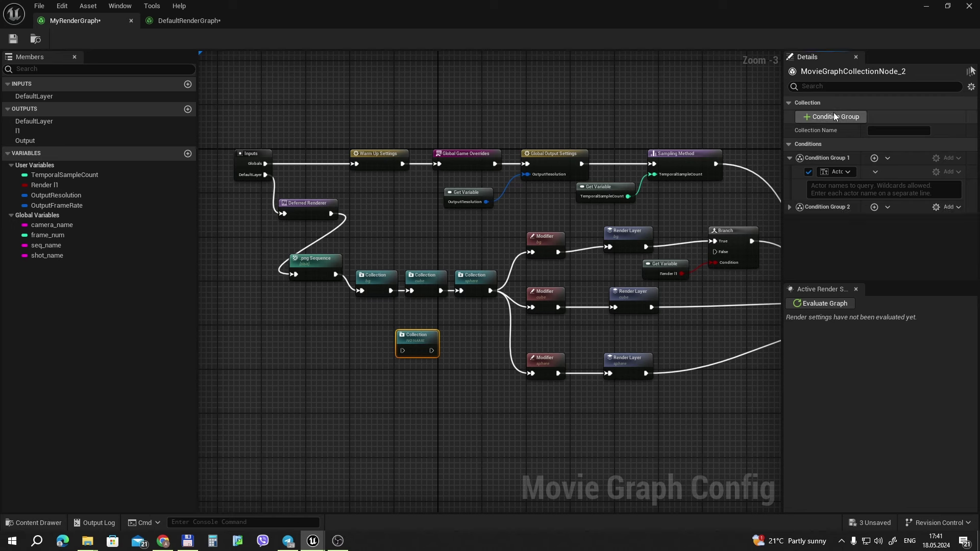
{"action": "left_click", "coordinate": [836, 172]}
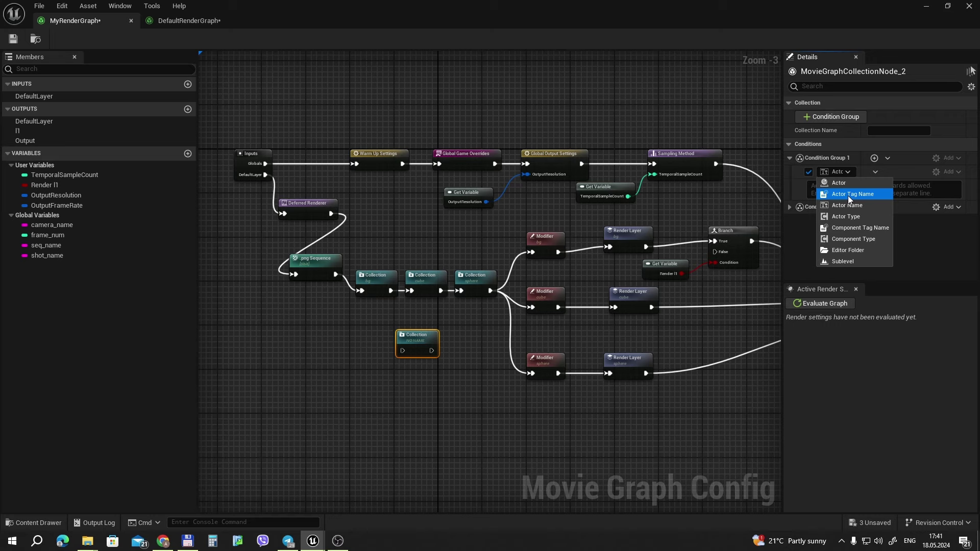
{"action": "left_click", "coordinate": [926, 6]}
- Add the Actor Tag 123 to the Sphere, then switch back to the render graph
{"action": "left_click", "coordinate": [574, 331]}
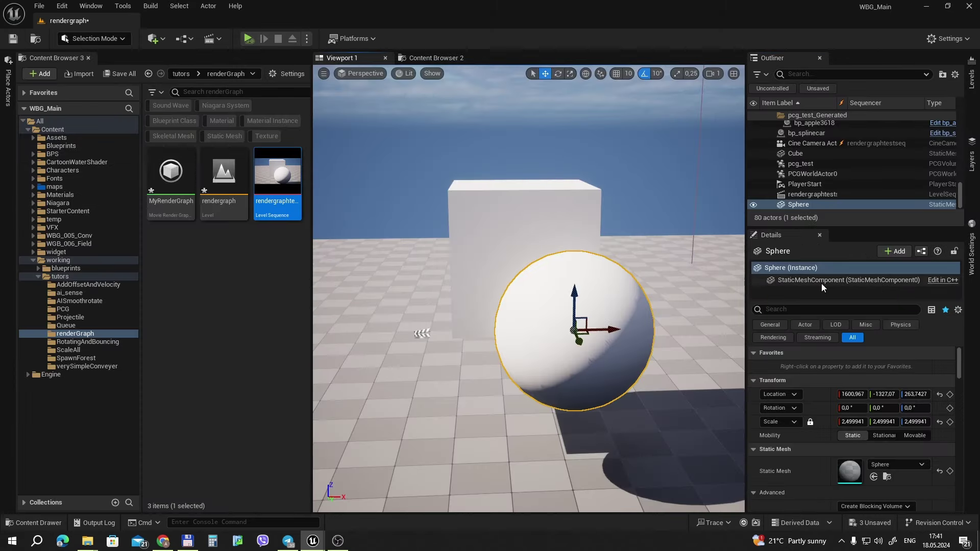
{"action": "left_click", "coordinate": [807, 310]}
{"action": "type", "text": "tag"}
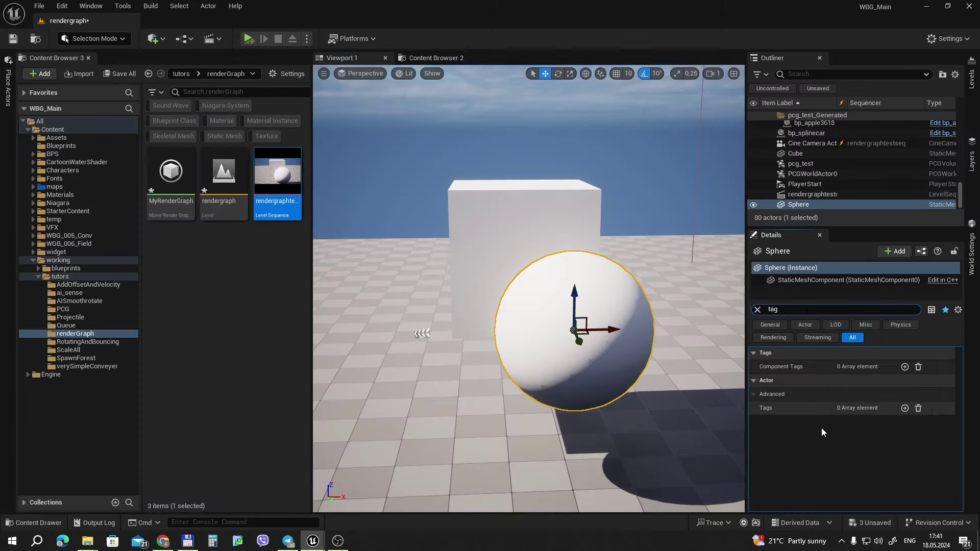
{"action": "left_click", "coordinate": [908, 407]}
{"action": "left_click", "coordinate": [864, 421]}
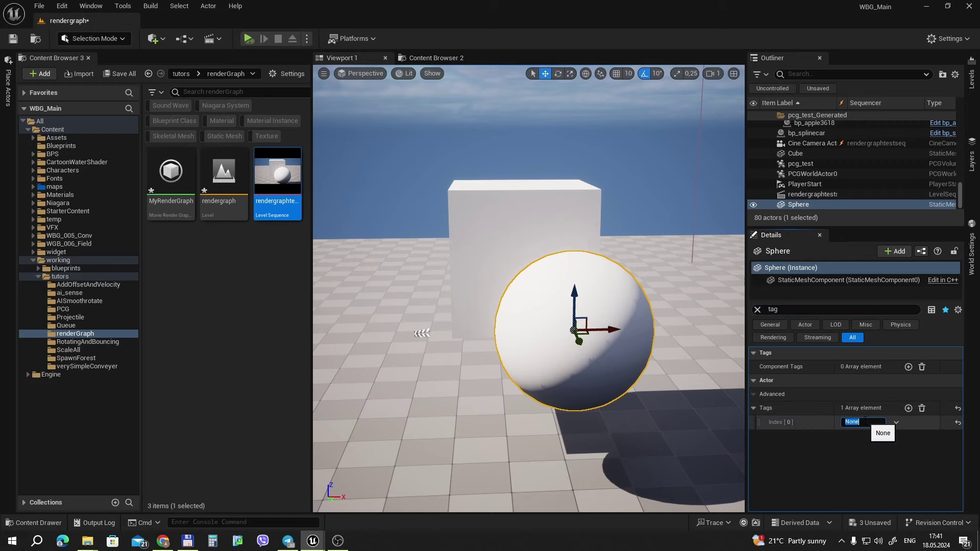
{"action": "type", "text": "123"}
{"action": "key", "text": "Return"}
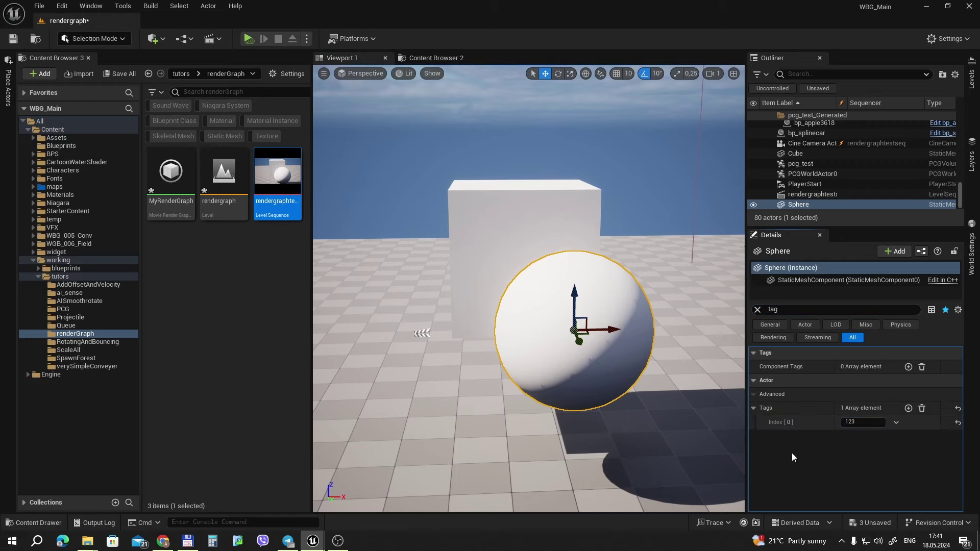
{"action": "key", "text": "alt+Tab"}
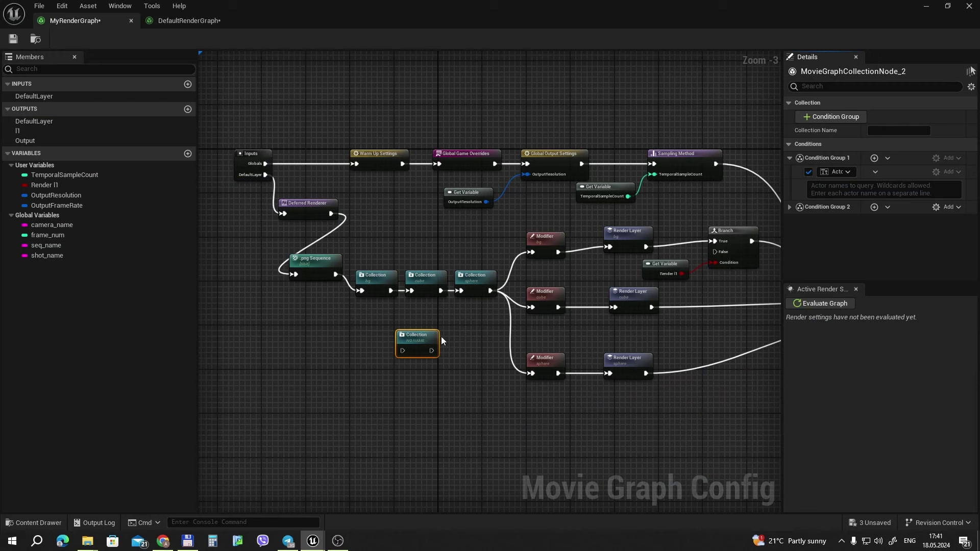
- Make the new Collection's condition match actors with the tag 123
{"action": "left_click", "coordinate": [834, 172]}
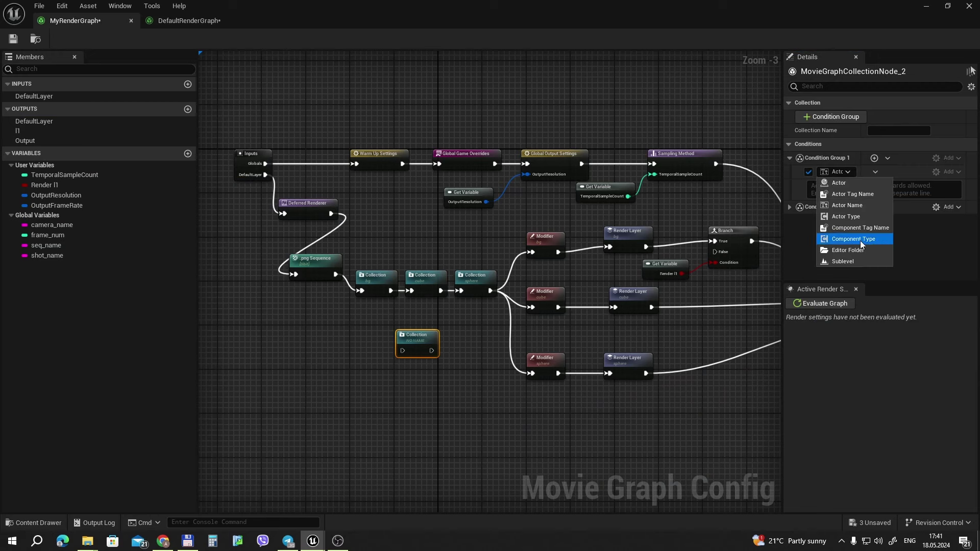
{"action": "left_click", "coordinate": [852, 194]}
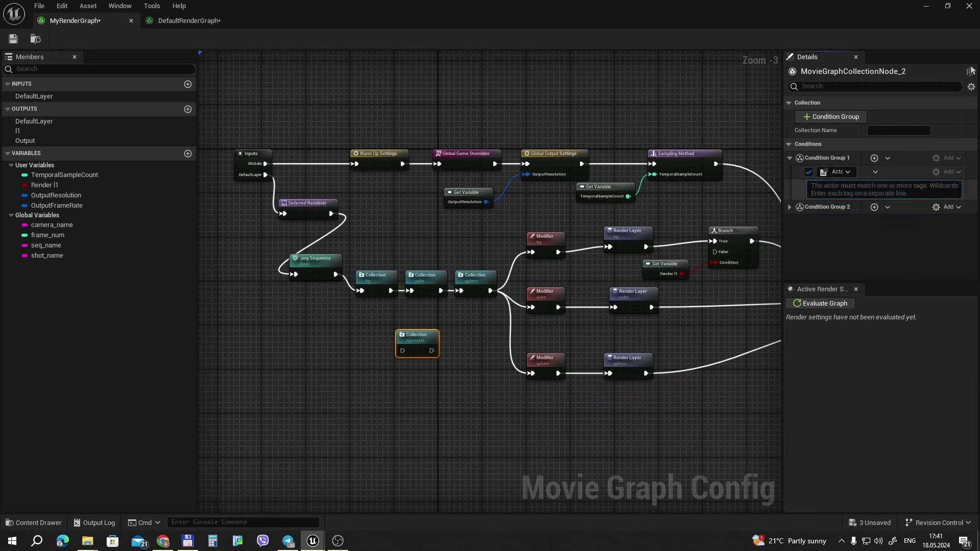
{"action": "left_click", "coordinate": [867, 186]}
{"action": "type", "text": "tag"}
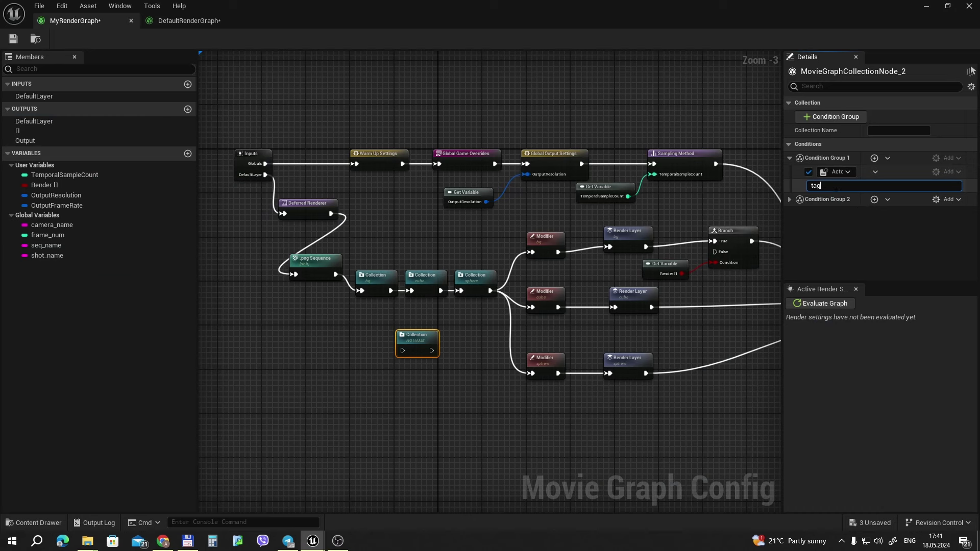
{"action": "type", "text": "23"}
{"action": "left_click", "coordinate": [819, 261]}
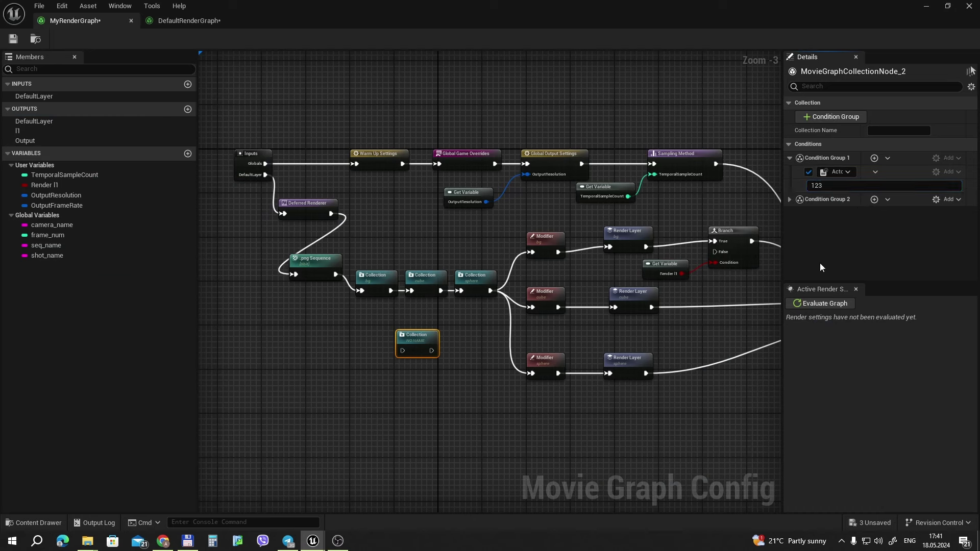
{"action": "key", "text": "shift+Return"}
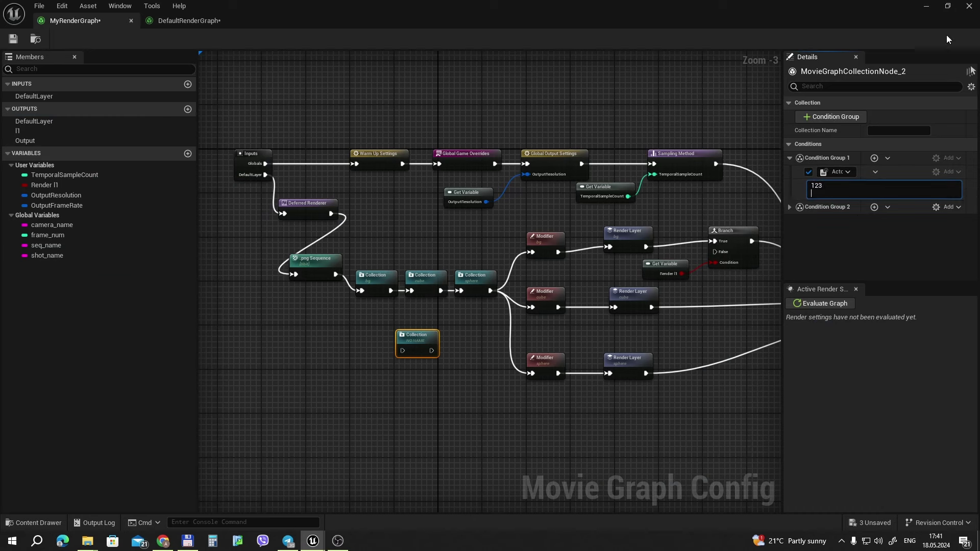
{"action": "key", "text": "BackSpace"}
{"action": "key", "text": "Return"}
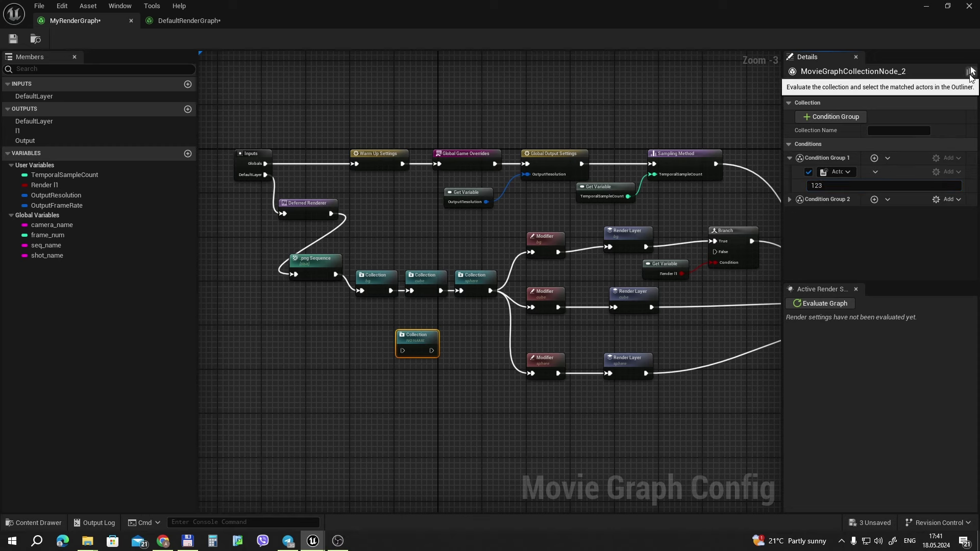
- Check the Sphere's Tags in the level editor, then restore MyRenderGraph
{"action": "left_click", "coordinate": [970, 74]}
{"action": "left_click", "coordinate": [926, 5]}
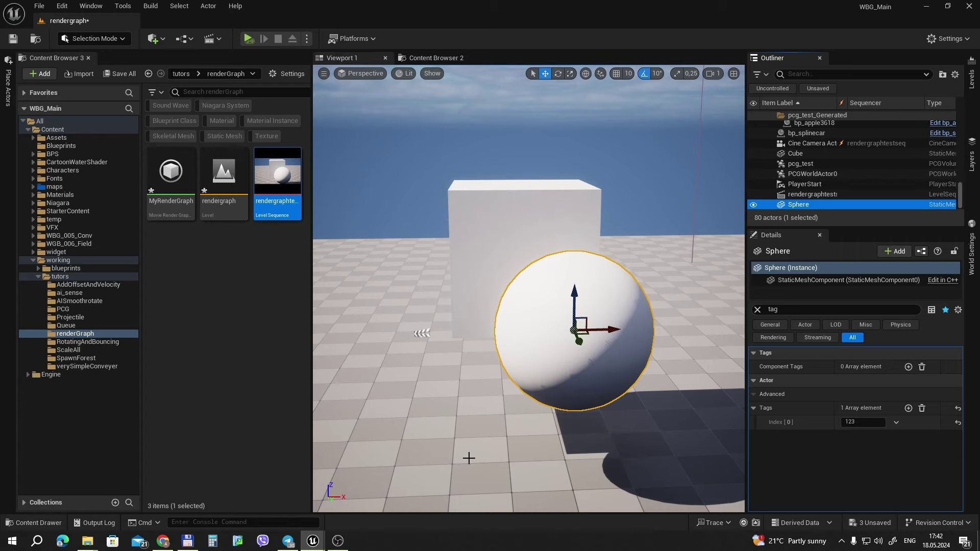
{"action": "mouse_move", "coordinate": [313, 541]}
{"action": "left_click", "coordinate": [414, 497]}
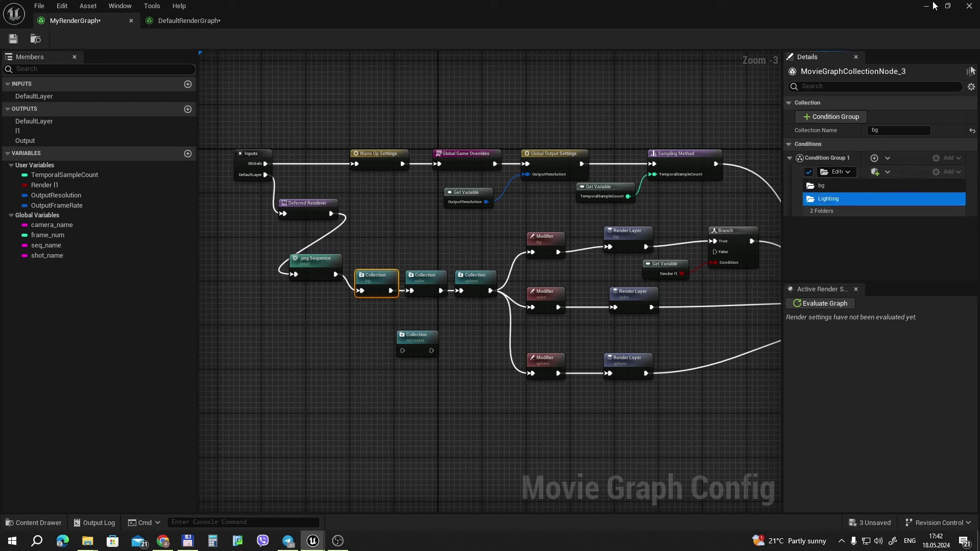
- Bring the render graph back up and add the Cube actor to the cube collection
{"action": "left_click", "coordinate": [947, 6]}
{"action": "scroll", "coordinate": [849, 162], "scroll_direction": "up", "scroll_amount": 10}
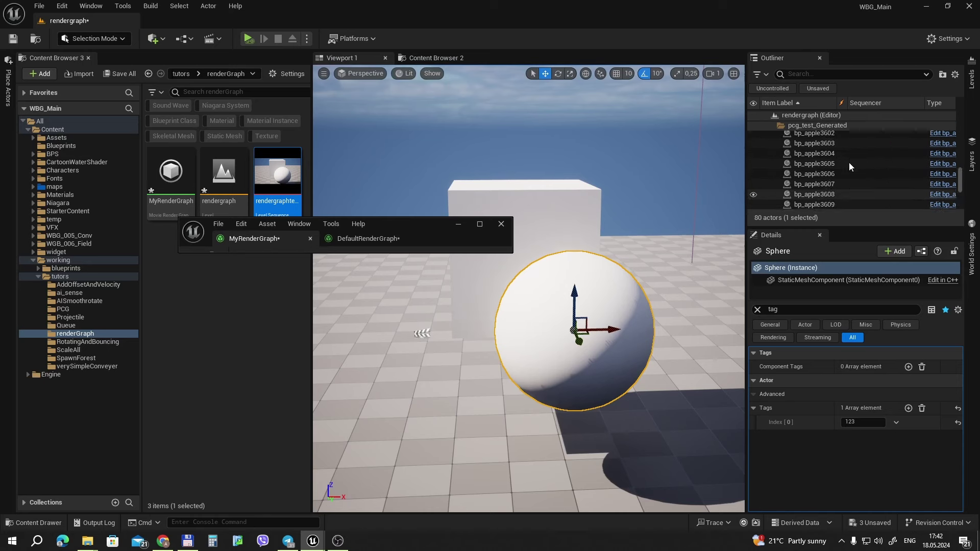
{"action": "left_click_drag", "start_coordinate": [958, 170], "coordinate": [958, 120]}
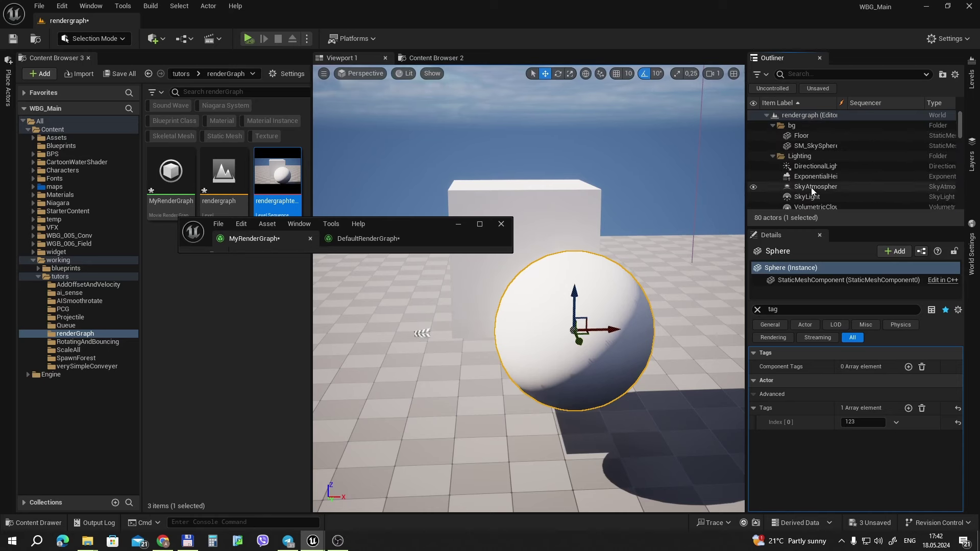
{"action": "left_click", "coordinate": [480, 224]}
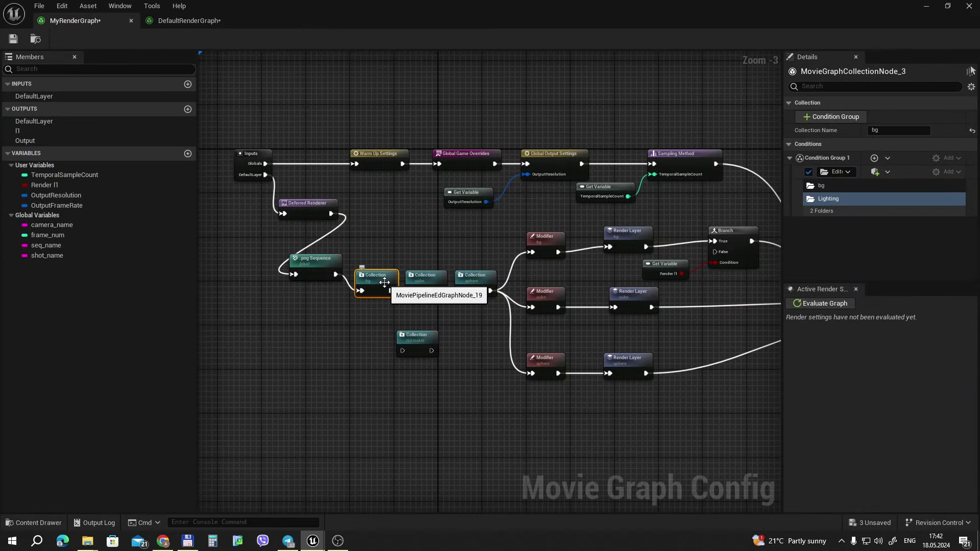
{"action": "left_click", "coordinate": [436, 278]}
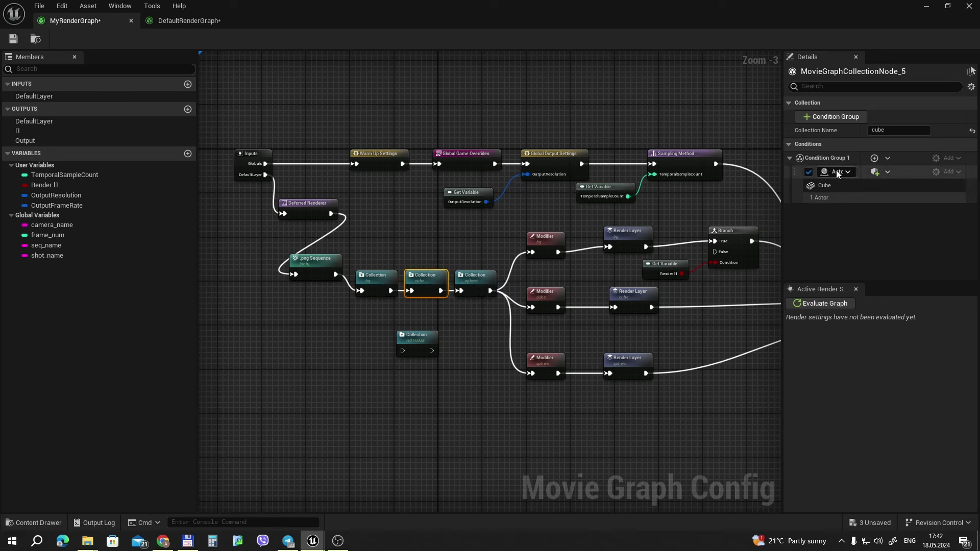
{"action": "left_click", "coordinate": [874, 172]}
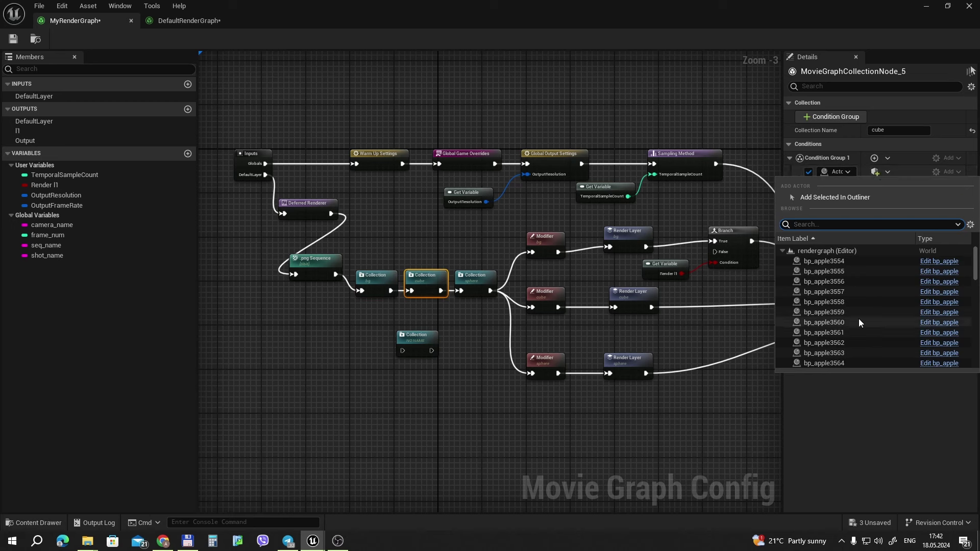
{"action": "left_click_drag", "start_coordinate": [973, 263], "coordinate": [971, 320]}
{"action": "left_click", "coordinate": [852, 198]}
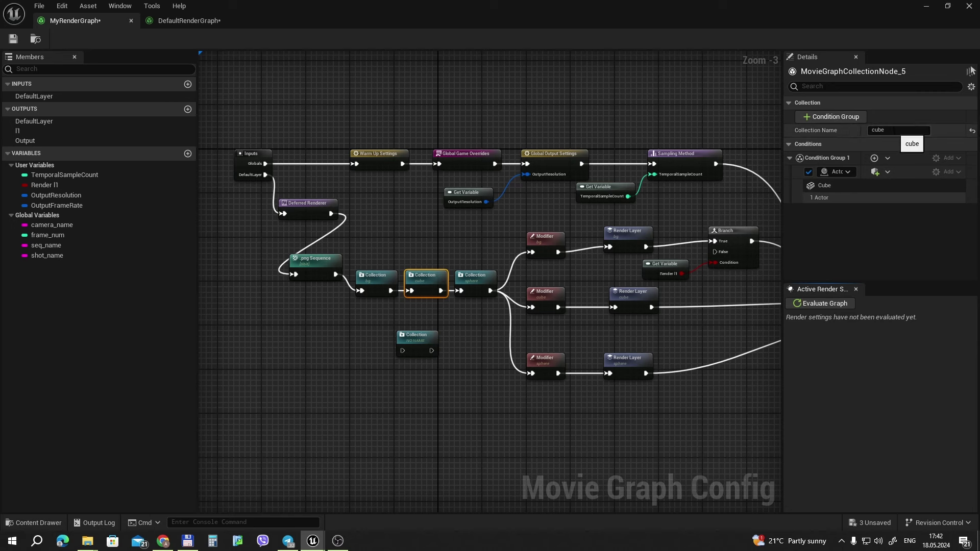
- Review the bg collection, commit the sphere collection's sphere* name condition, and hide the graph
{"action": "left_click", "coordinate": [376, 275]}
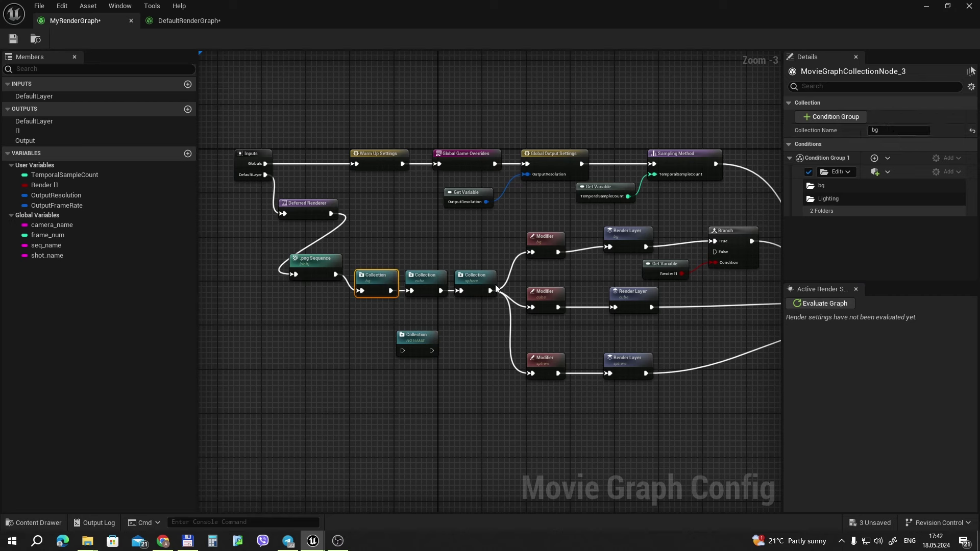
{"action": "left_click", "coordinate": [424, 277]}
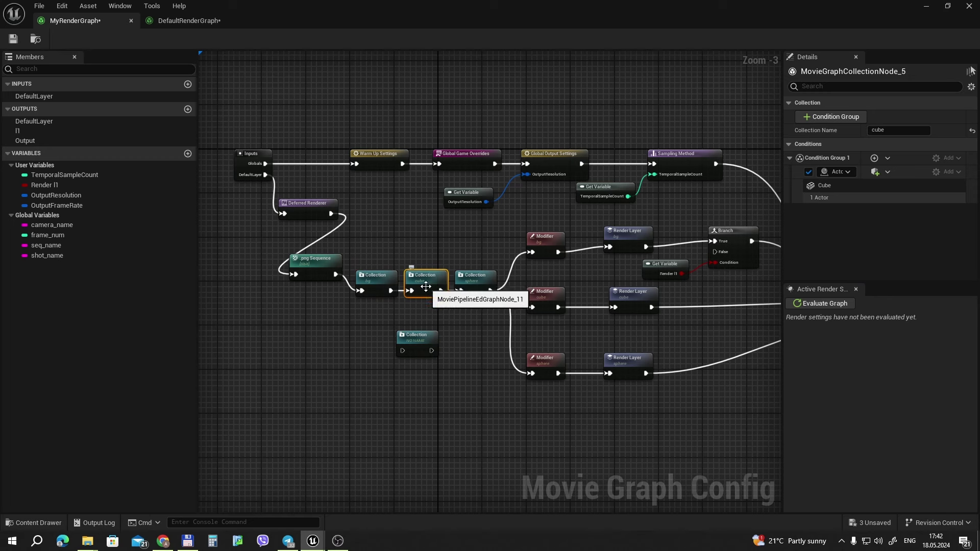
{"action": "left_click", "coordinate": [467, 278]}
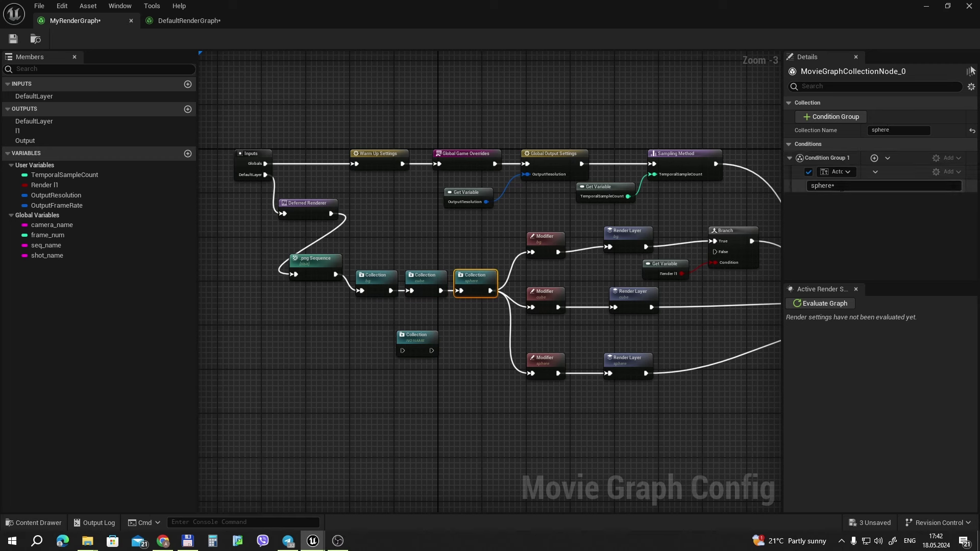
{"action": "left_click", "coordinate": [841, 187]}
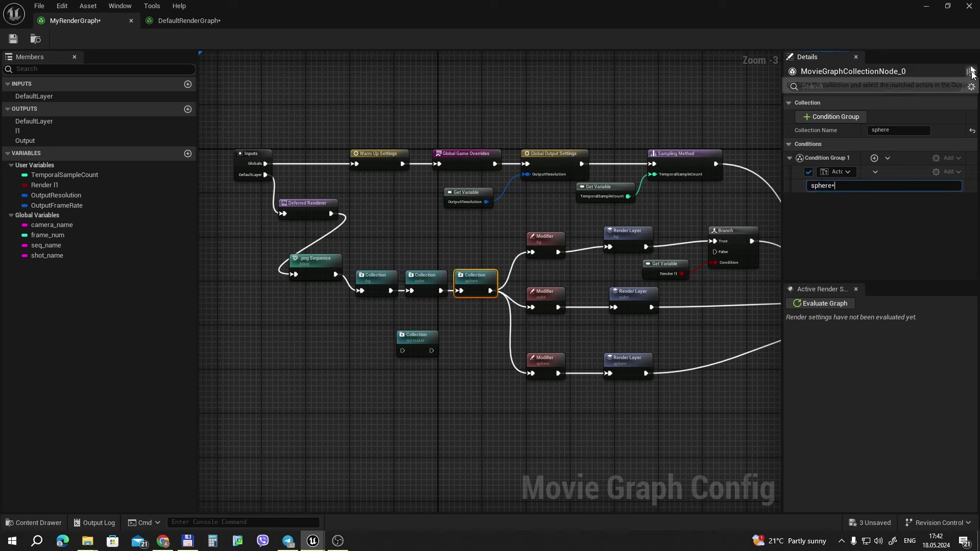
{"action": "key", "text": "Return"}
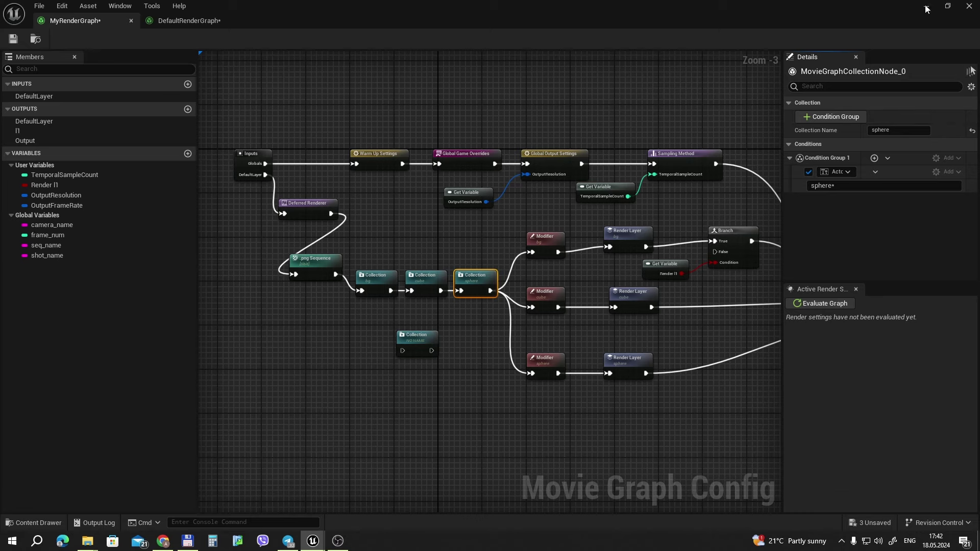
{"action": "left_click", "coordinate": [926, 7]}
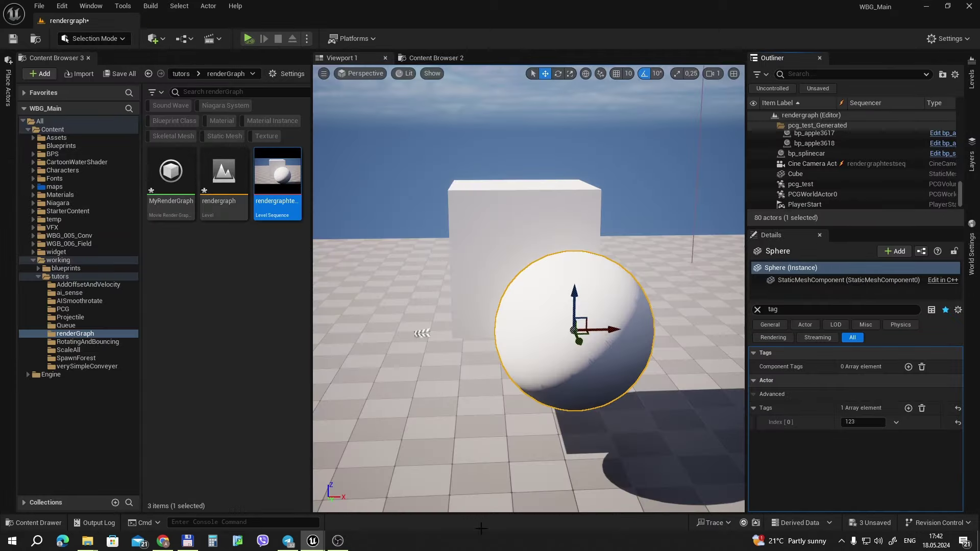
- Delete the unconnected extra Collection node, then review the bg, cube and sphere collections
{"action": "mouse_move", "coordinate": [312, 546]}
{"action": "left_click", "coordinate": [403, 494]}
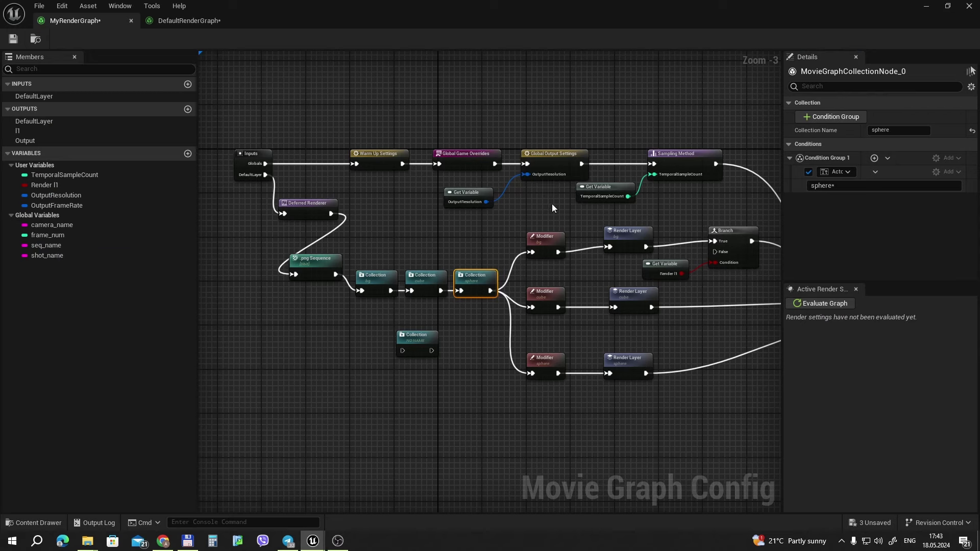
{"action": "key", "text": "Delete"}
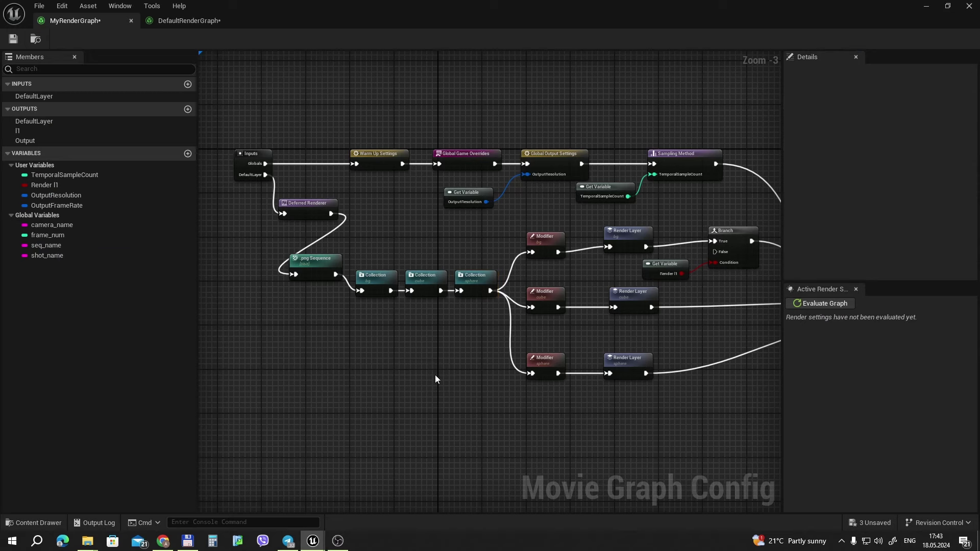
{"action": "right_click_drag", "start_coordinate": [369, 271], "coordinate": [332, 267]}
{"action": "left_click", "coordinate": [332, 267]}
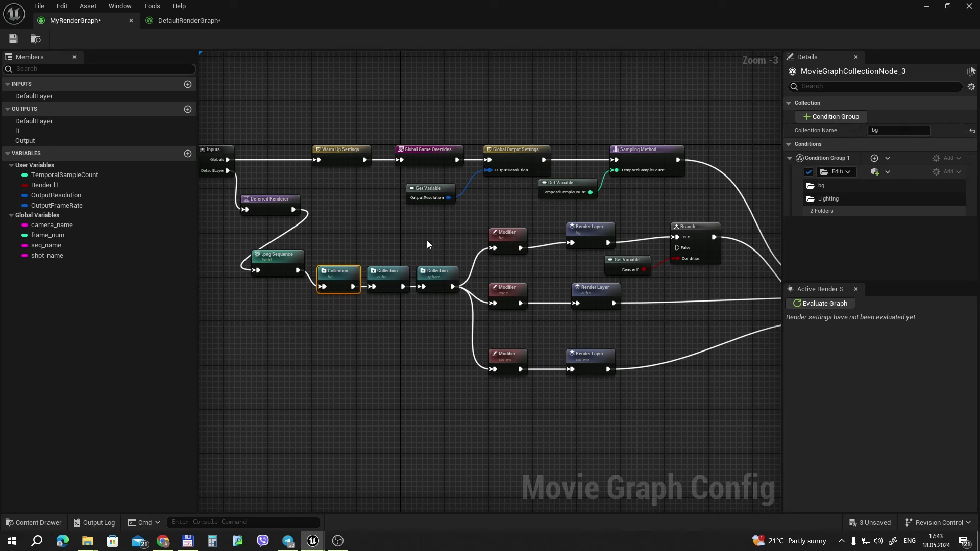
{"action": "left_click", "coordinate": [393, 272]}
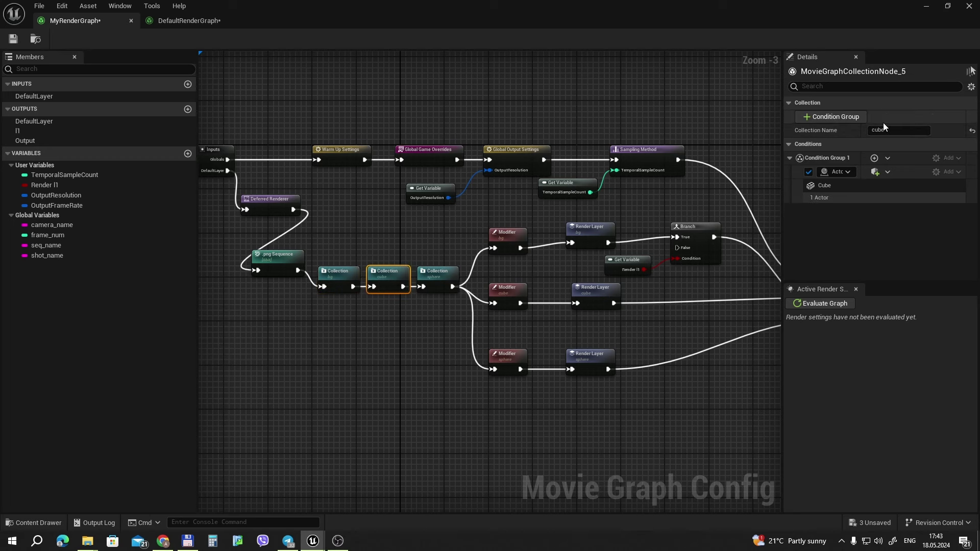
{"action": "left_click", "coordinate": [439, 271]}
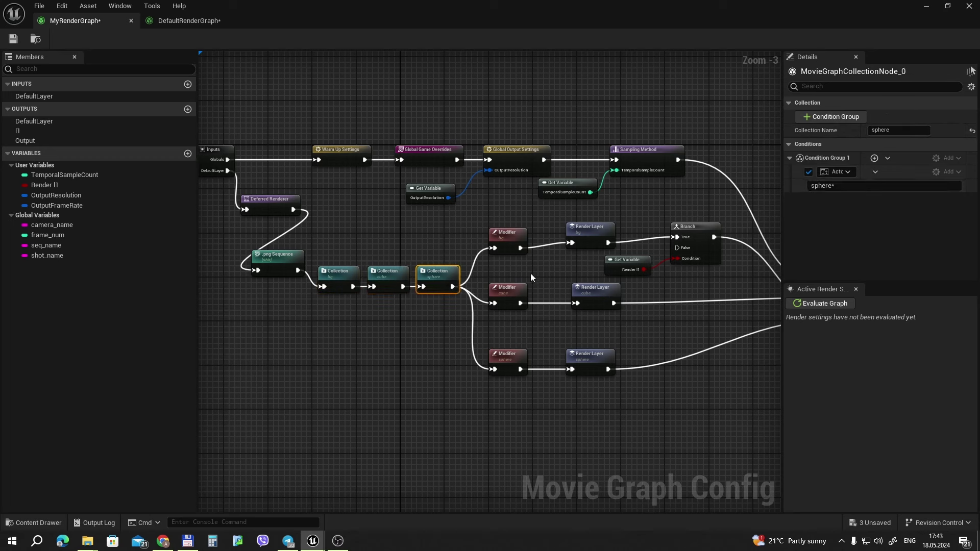
{"action": "right_click_drag", "start_coordinate": [462, 236], "coordinate": [395, 221]}
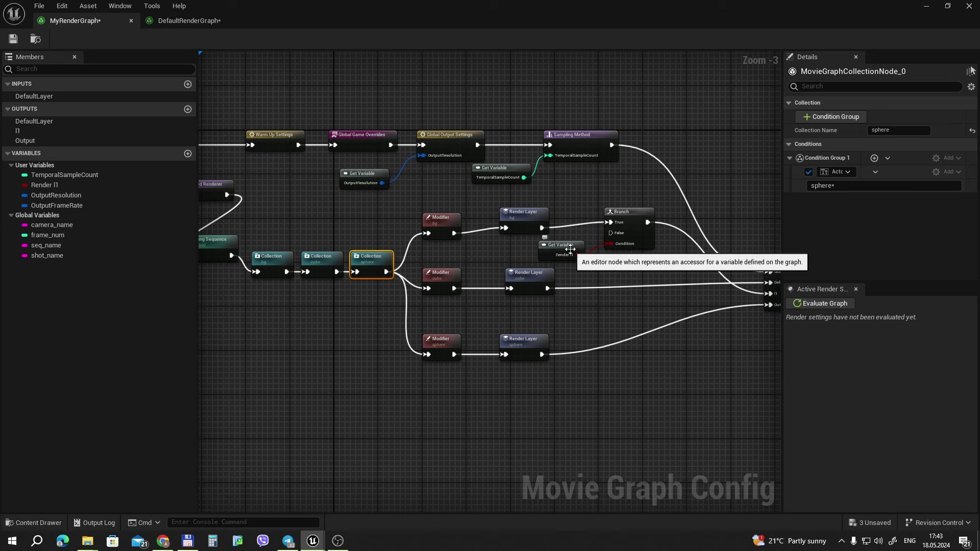
- Add a Modifier node via search, delete it again, and return to the bg modifier
{"action": "left_click", "coordinate": [441, 220]}
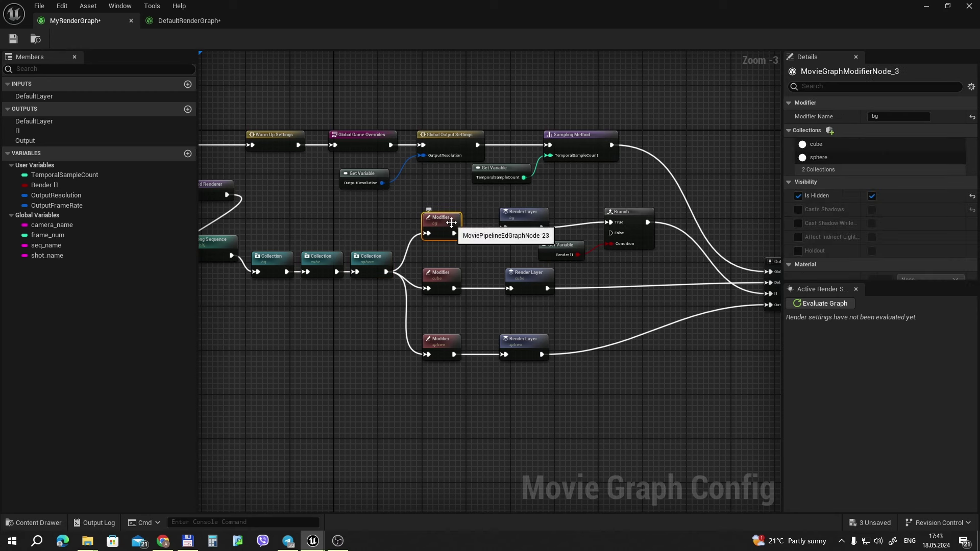
{"action": "right_click", "coordinate": [387, 435]}
{"action": "type", "text": "mo"}
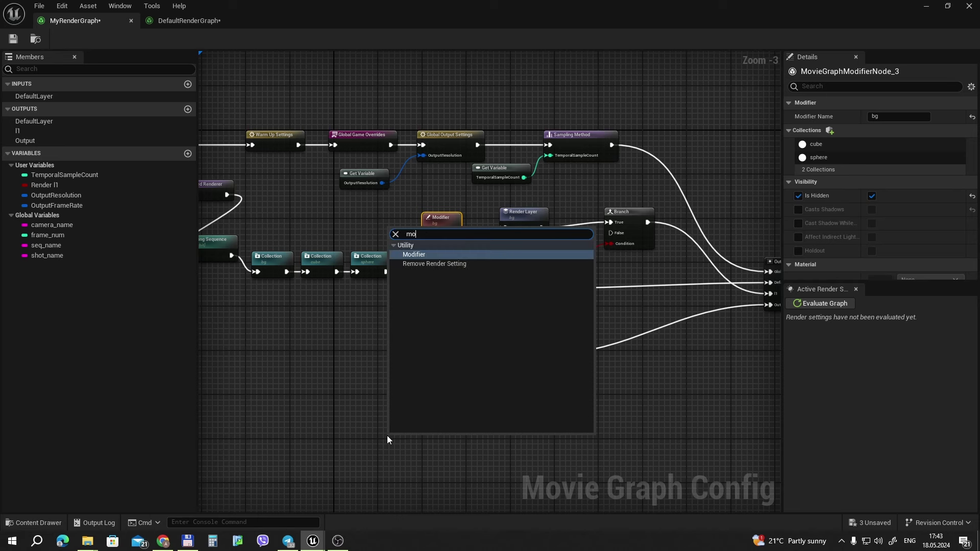
{"action": "left_click", "coordinate": [421, 255]}
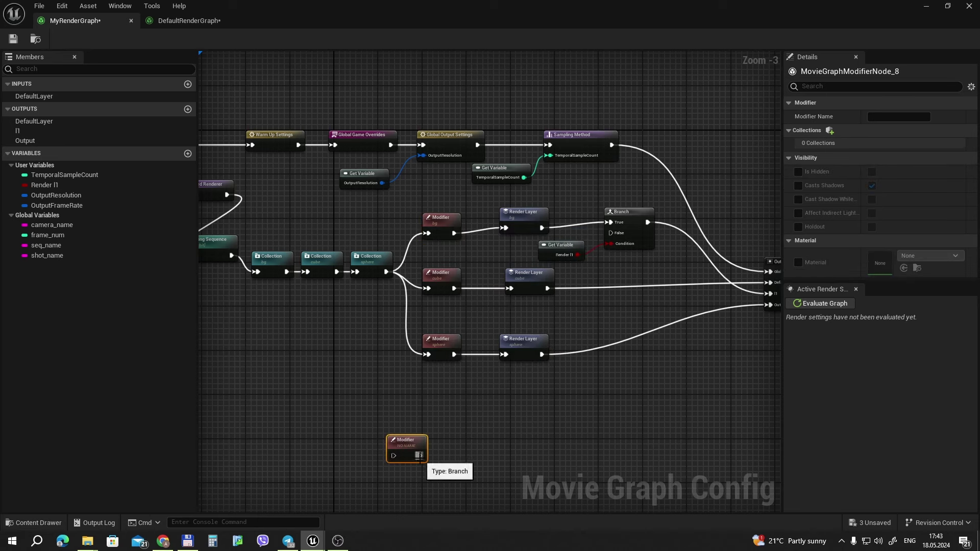
{"action": "key", "text": "Delete"}
{"action": "left_click", "coordinate": [444, 221]}
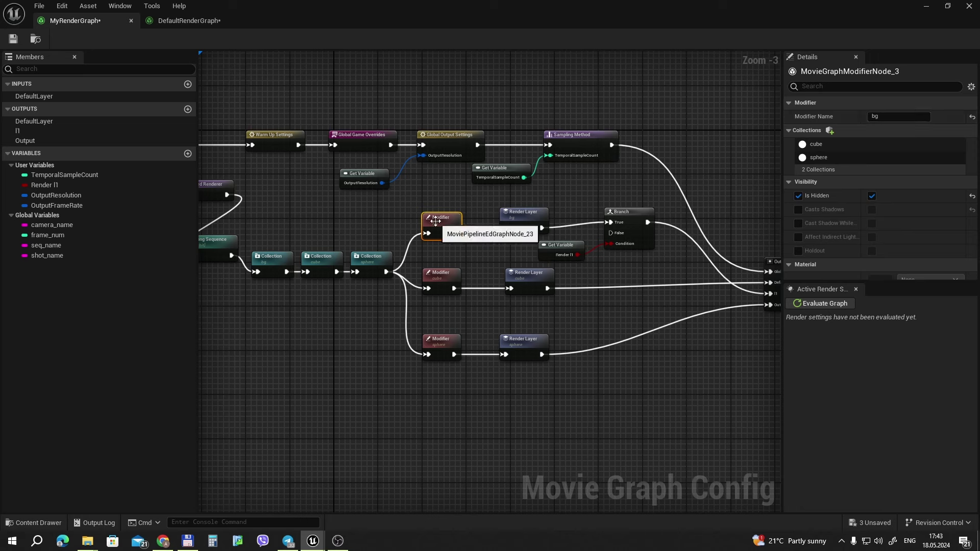
- Tick the sphere and cube entries in the bg modifier, then select the cube collection in the cube modifier
{"action": "left_click", "coordinate": [815, 145]}
{"action": "left_click", "coordinate": [823, 159]}
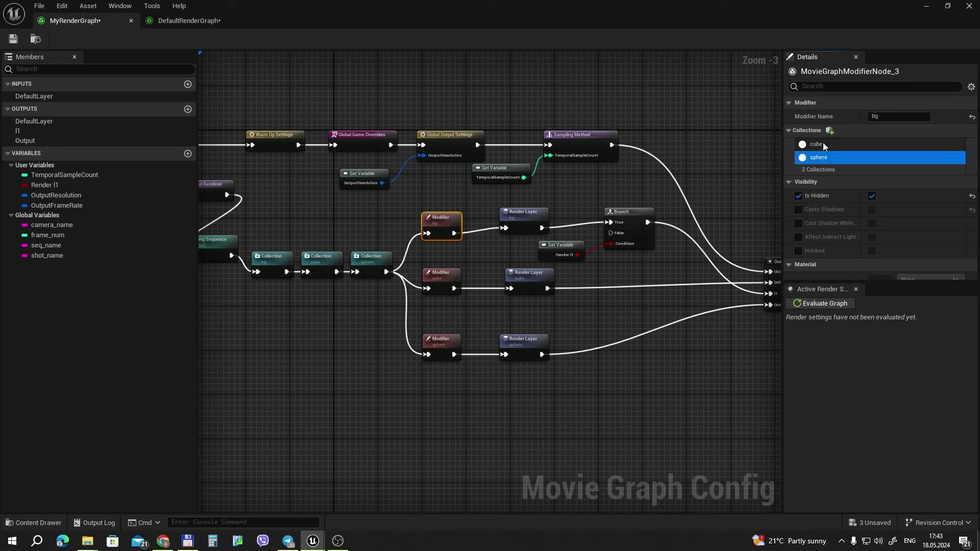
{"action": "left_click", "coordinate": [822, 144]}
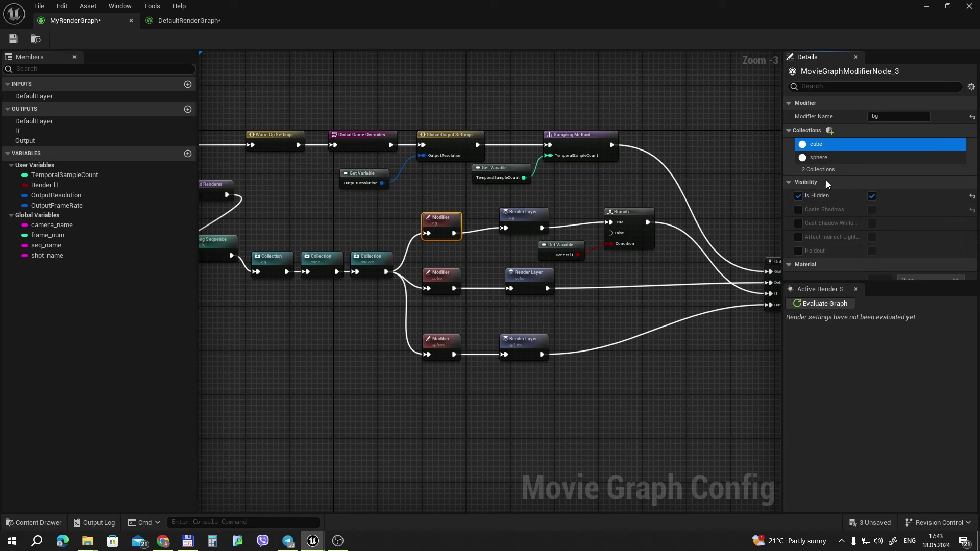
{"action": "left_click", "coordinate": [442, 278]}
{"action": "left_click", "coordinate": [839, 145]}
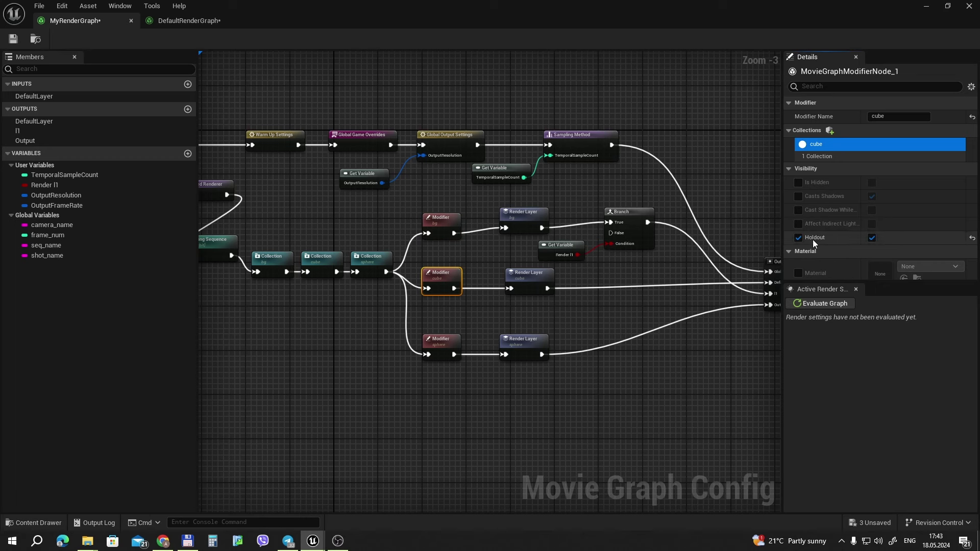
{"action": "mouse_move", "coordinate": [813, 242]}
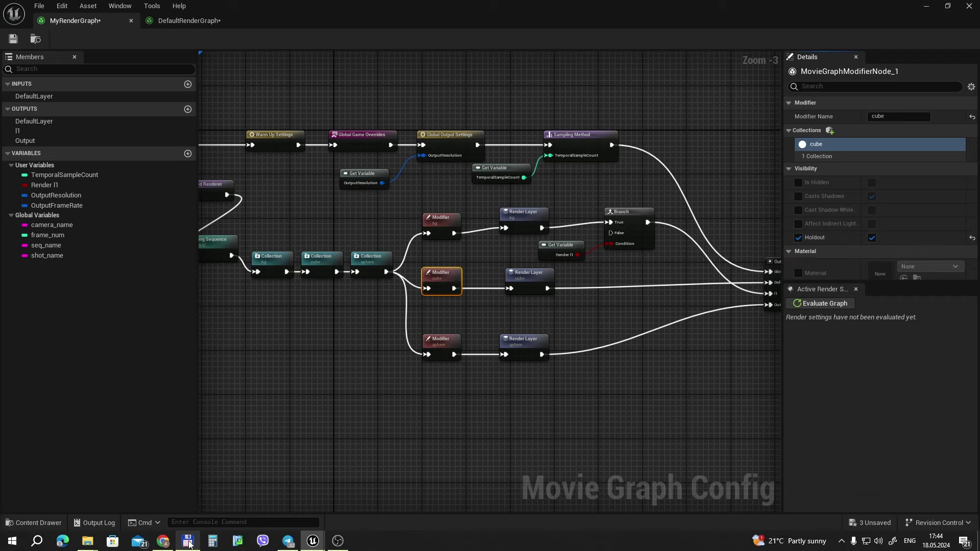
{"action": "mouse_move", "coordinate": [187, 541]}
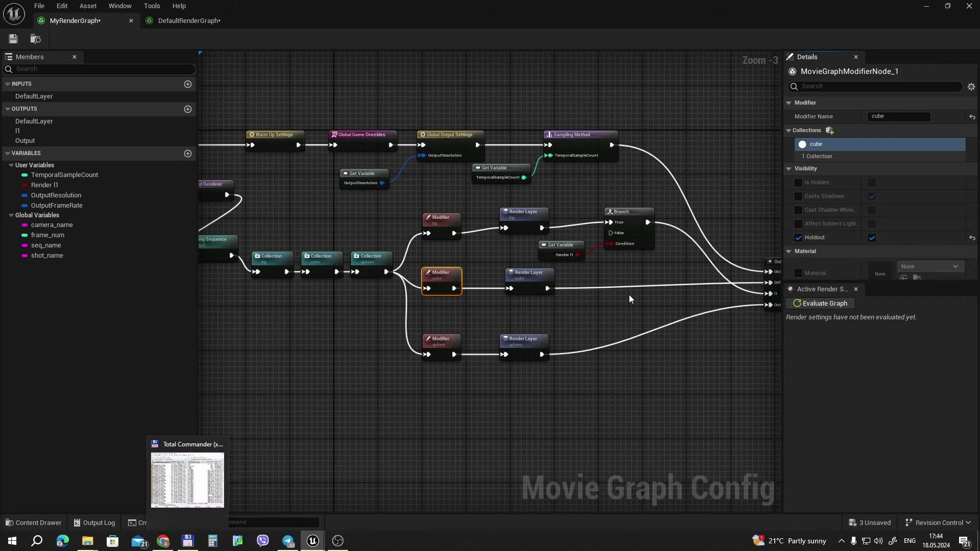
{"action": "left_click", "coordinate": [187, 541]}
{"action": "double_click", "coordinate": [303, 191]}
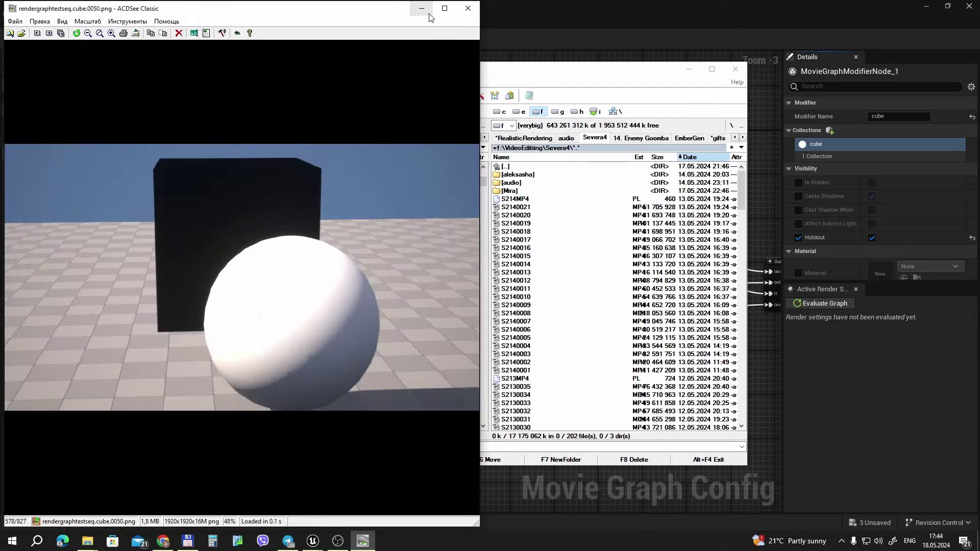
{"action": "key", "text": "Escape"}
{"action": "double_click", "coordinate": [306, 207]}
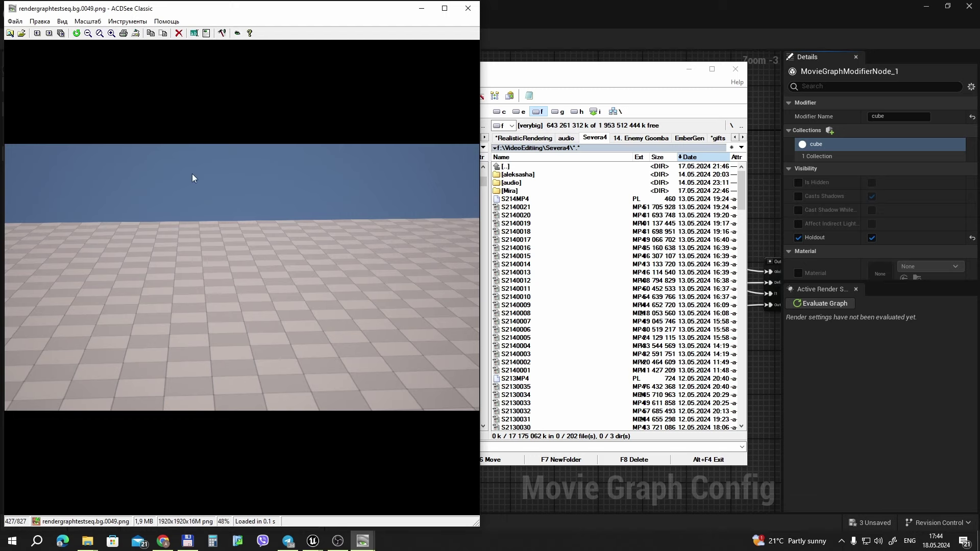
{"action": "left_click", "coordinate": [468, 9]}
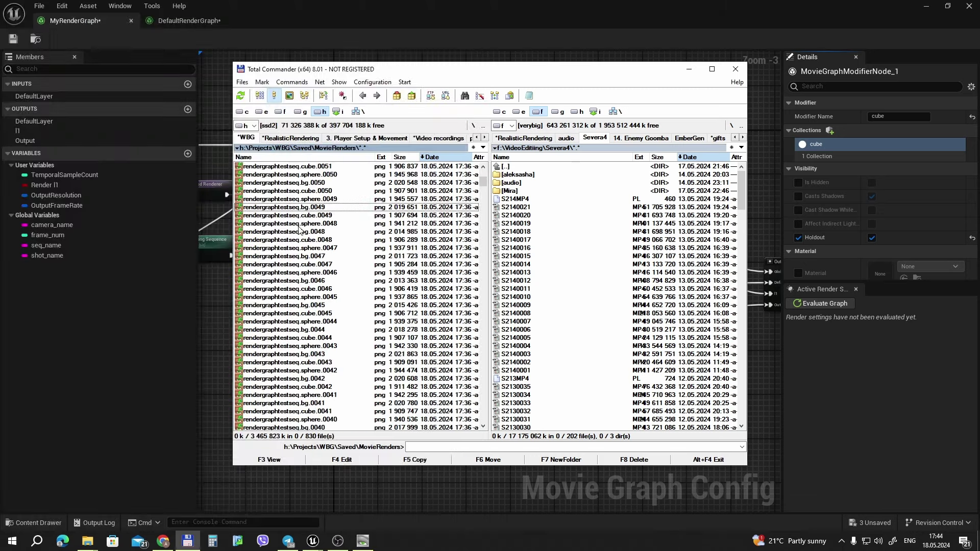
{"action": "double_click", "coordinate": [306, 224]}
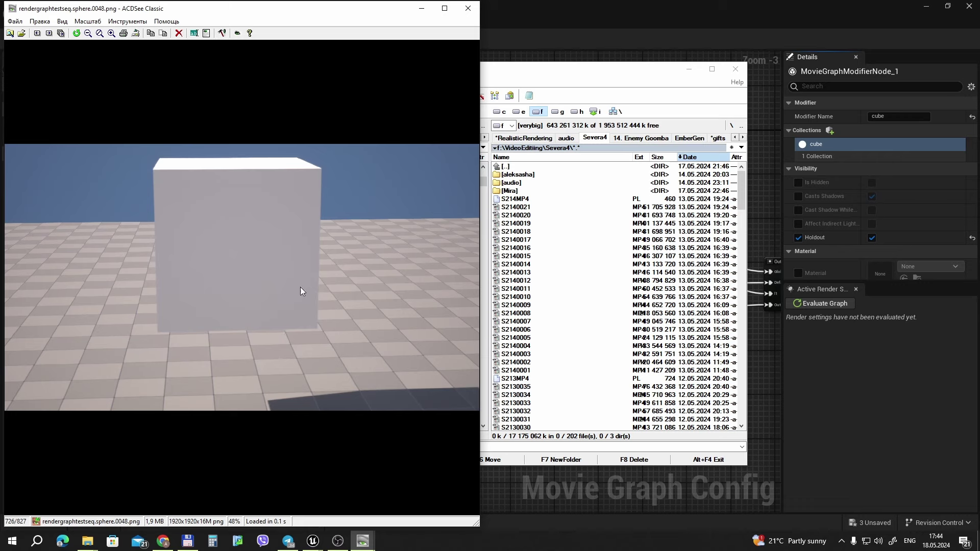
{"action": "left_click", "coordinate": [468, 8]}
{"action": "left_click", "coordinate": [651, 48]}
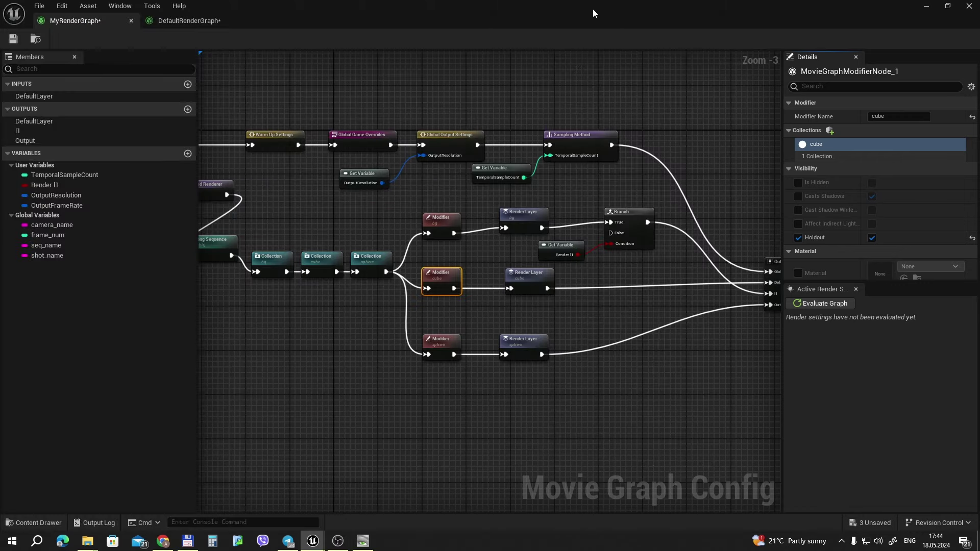
{"action": "left_click", "coordinate": [440, 335]}
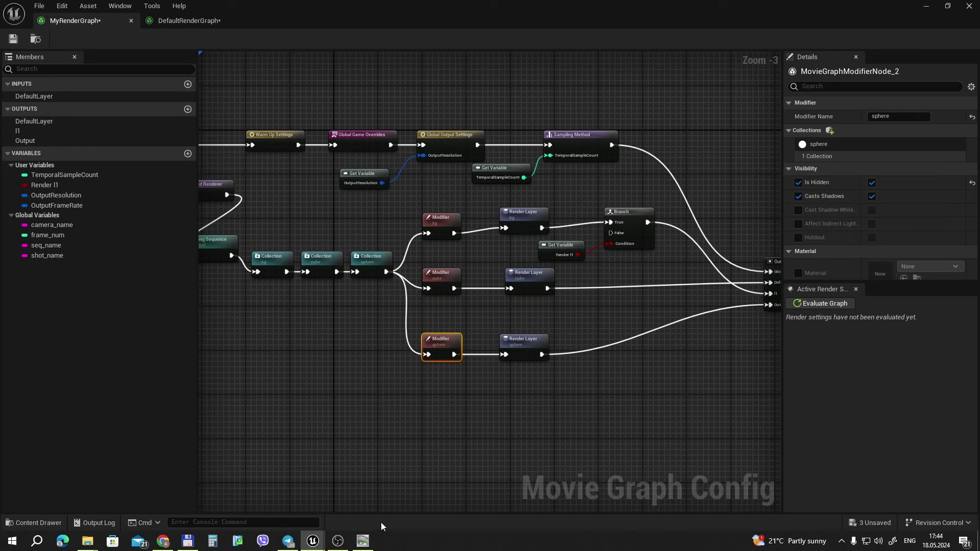
- Enable Cast Shadow While Hidden on the sphere modifier and reopen the rendered cube frame
{"action": "left_click", "coordinate": [797, 209]}
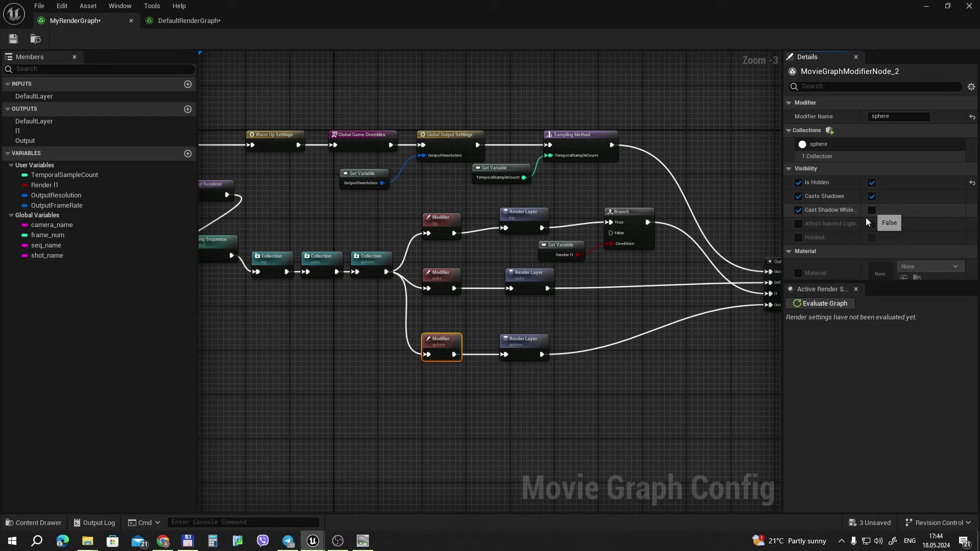
{"action": "left_click", "coordinate": [872, 210]}
{"action": "left_click", "coordinate": [362, 542]}
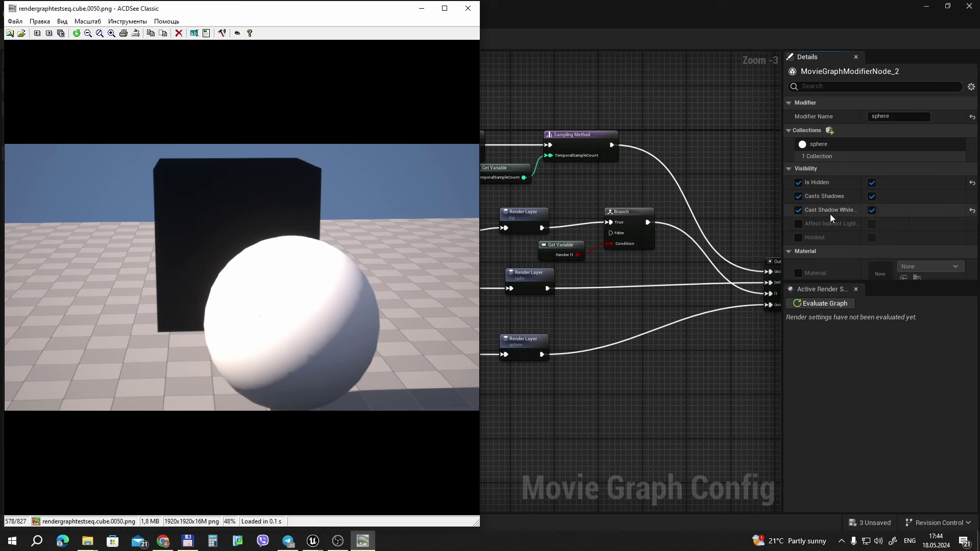
- Close the cube frame, view rendergraphtestseq.sphere.0048.png from the file manager, then close it
{"action": "mouse_move", "coordinate": [830, 213]}
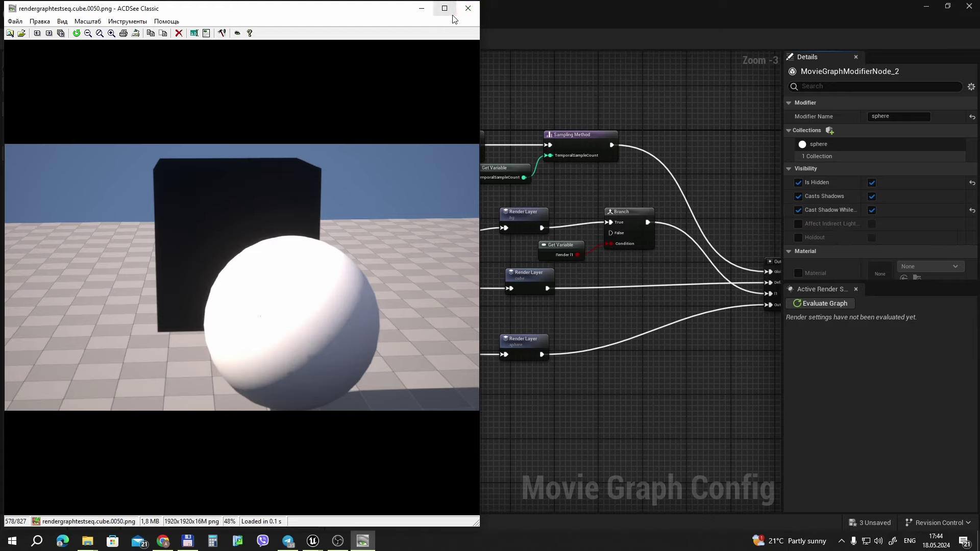
{"action": "left_click", "coordinate": [467, 8]}
{"action": "left_click", "coordinate": [188, 541]}
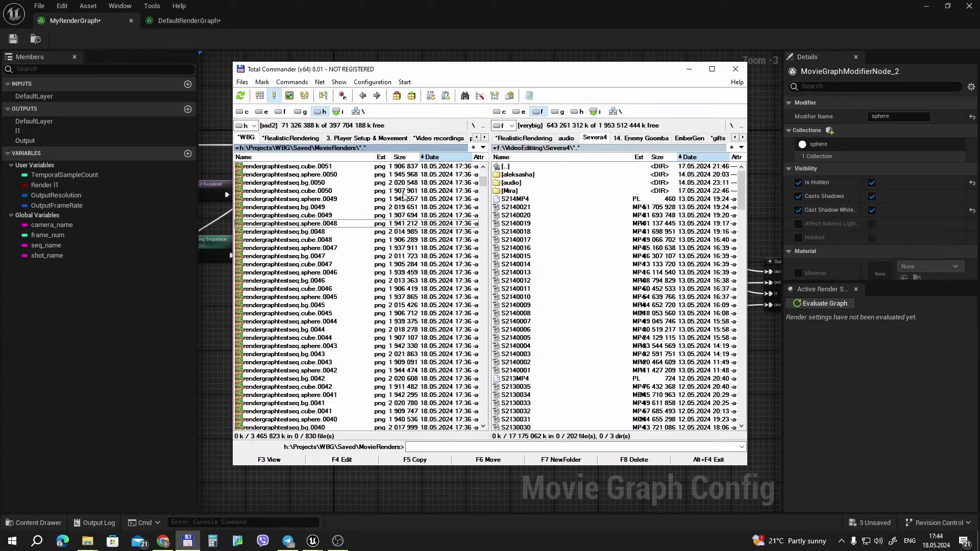
{"action": "double_click", "coordinate": [302, 225]}
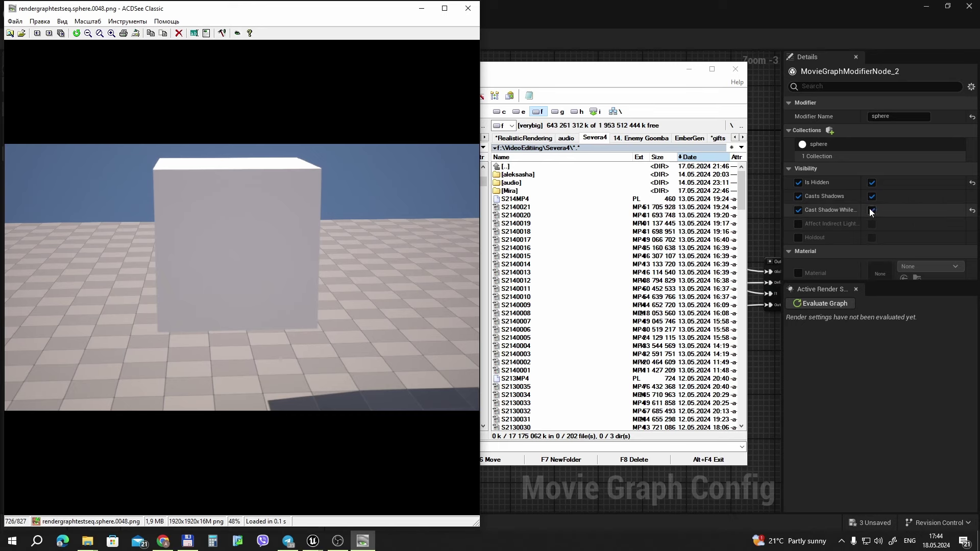
{"action": "left_click", "coordinate": [467, 8]}
- Review the bg, cube and sphere render layer nodes and the Outputs node
{"action": "left_click", "coordinate": [688, 70]}
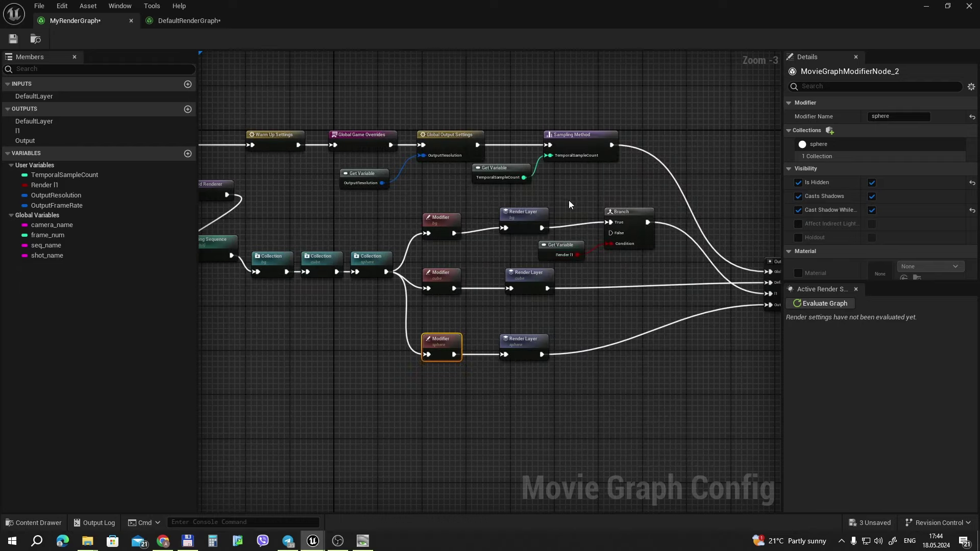
{"action": "right_click_drag", "start_coordinate": [620, 311], "coordinate": [489, 313]}
{"action": "left_click", "coordinate": [388, 219]}
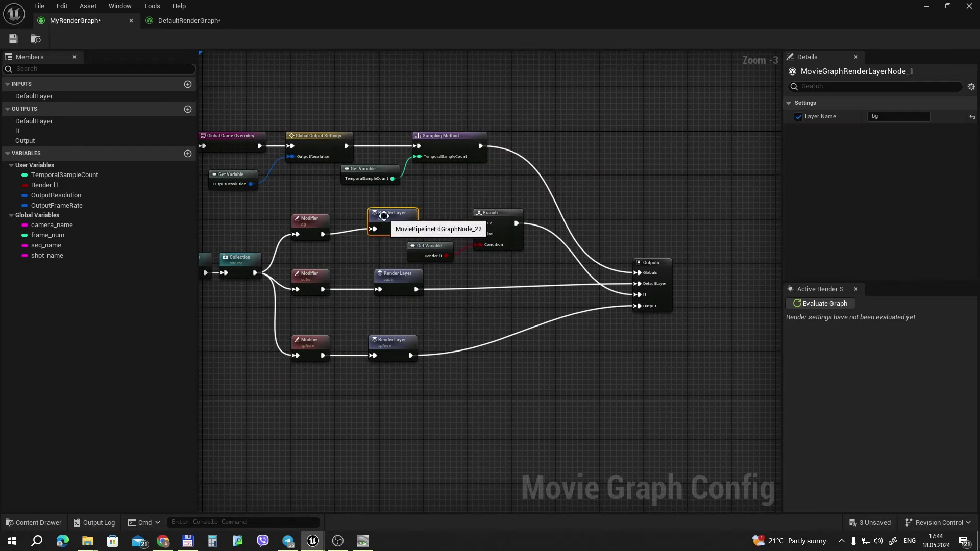
{"action": "left_click", "coordinate": [398, 274]}
{"action": "left_click", "coordinate": [413, 344]}
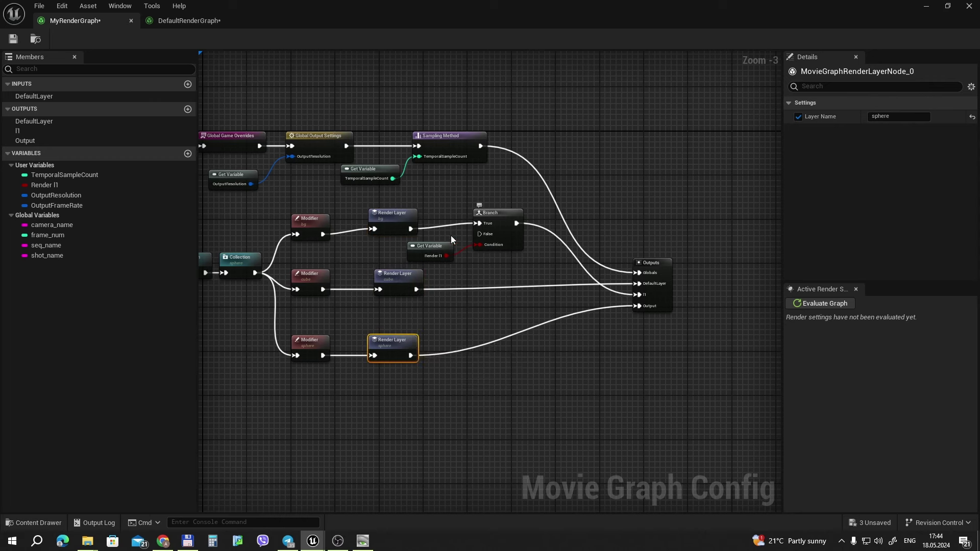
{"action": "left_click", "coordinate": [652, 265]}
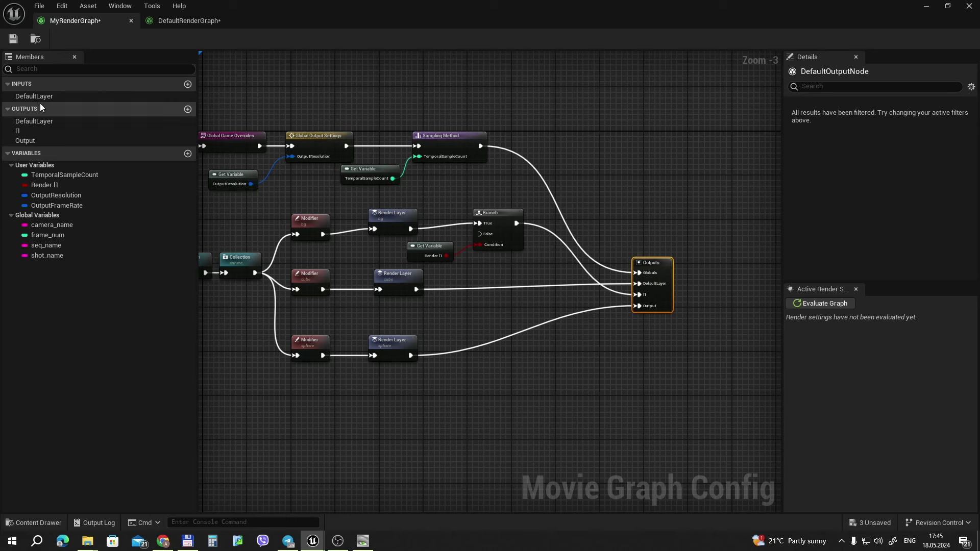
{"action": "left_click", "coordinate": [599, 442]}
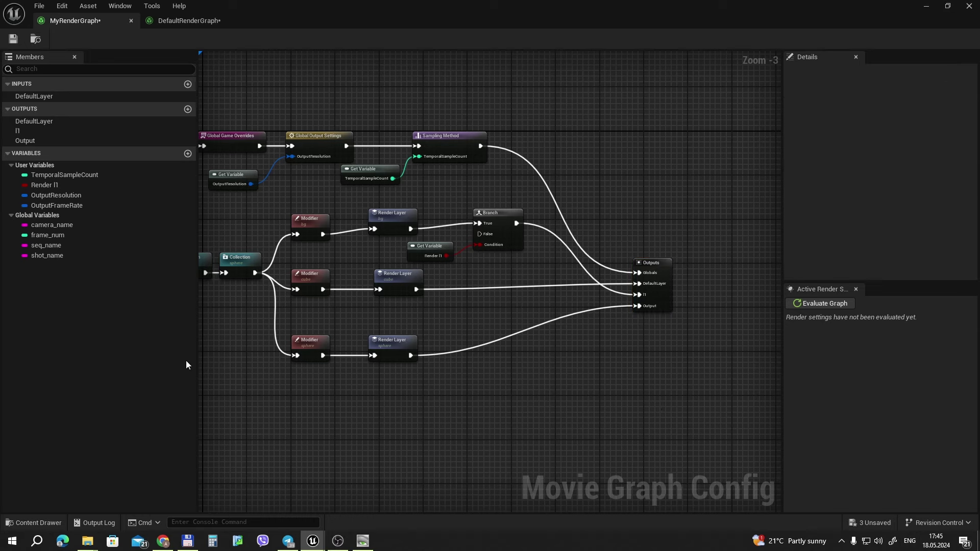
- Save MyRenderGraph and minimize its window
{"action": "right_click_drag", "start_coordinate": [305, 372], "coordinate": [582, 403]}
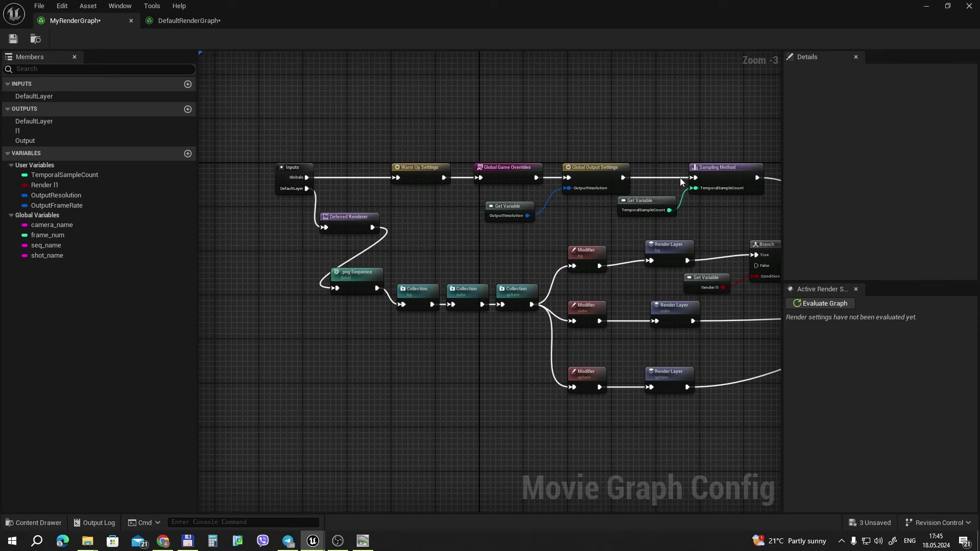
{"action": "right_click_drag", "start_coordinate": [494, 254], "coordinate": [464, 230]}
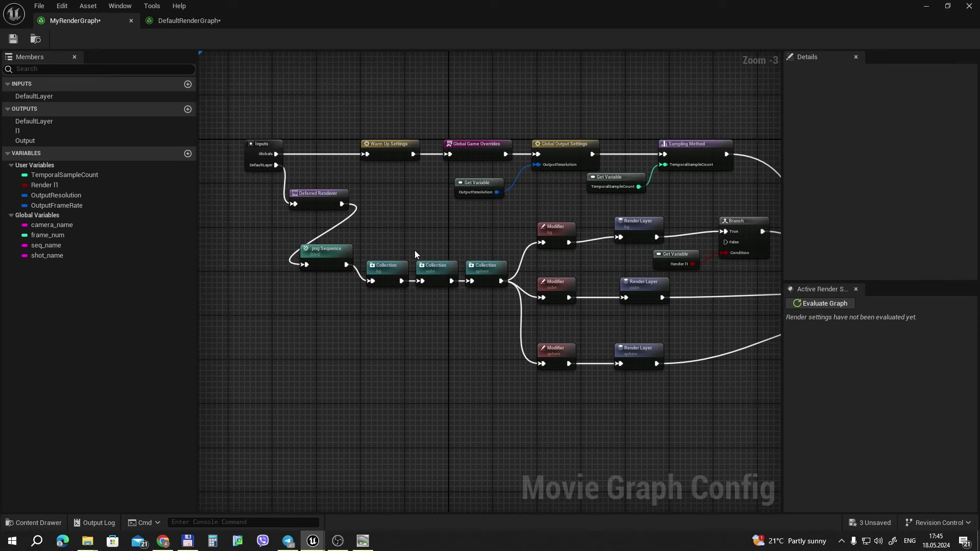
{"action": "right_click_drag", "start_coordinate": [644, 324], "coordinate": [455, 282]}
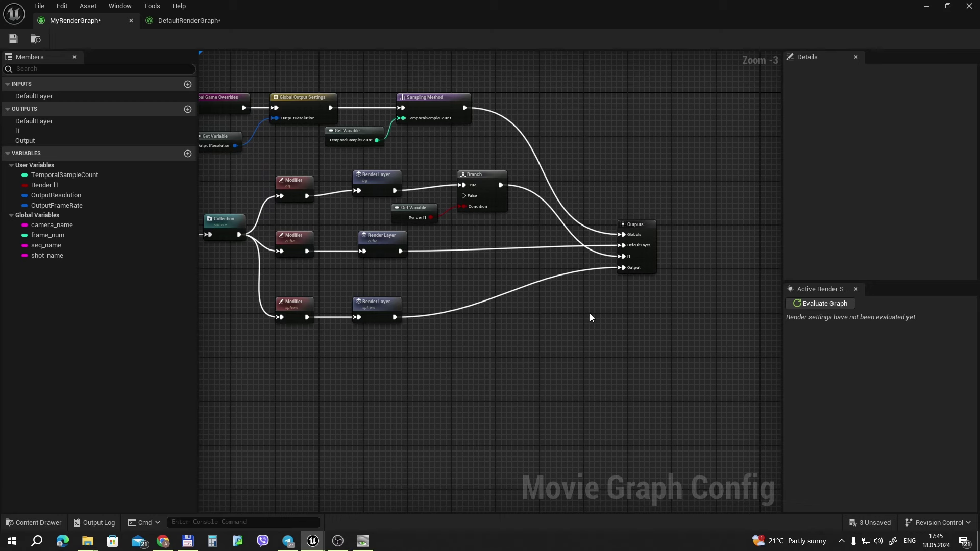
{"action": "left_click", "coordinate": [14, 39]}
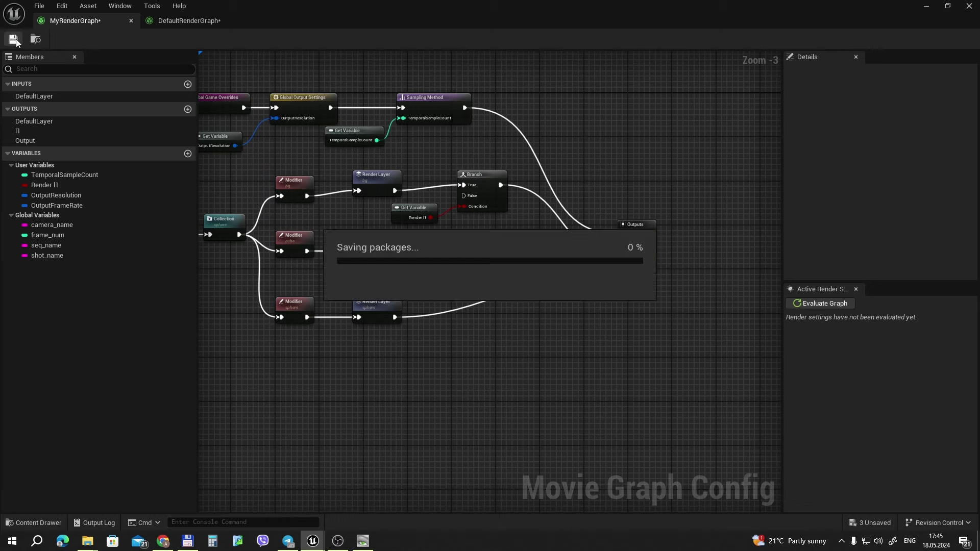
{"action": "left_click", "coordinate": [920, 7]}
- Enable Render L 1 on the queued job, run a local test render, and stop it partway
{"action": "mouse_move", "coordinate": [313, 541]}
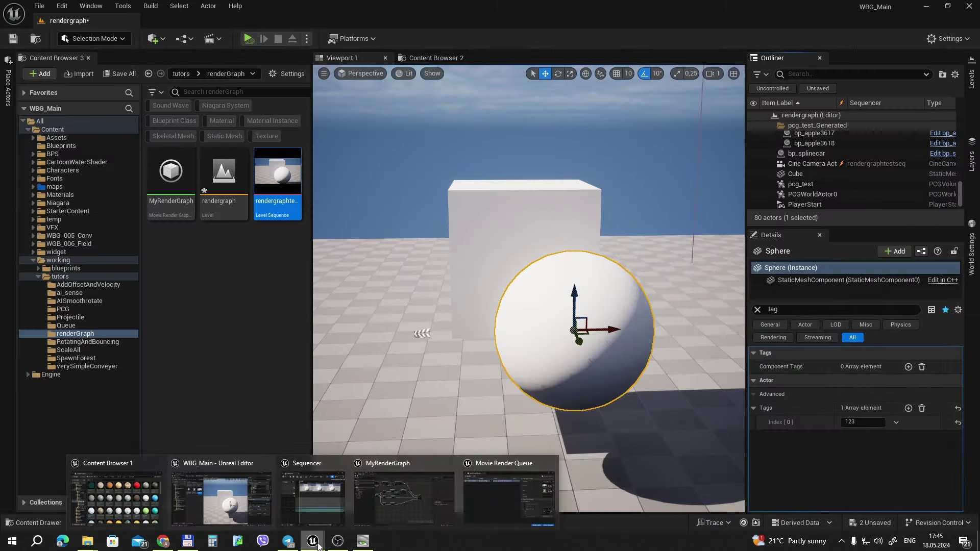
{"action": "left_click", "coordinate": [490, 493]}
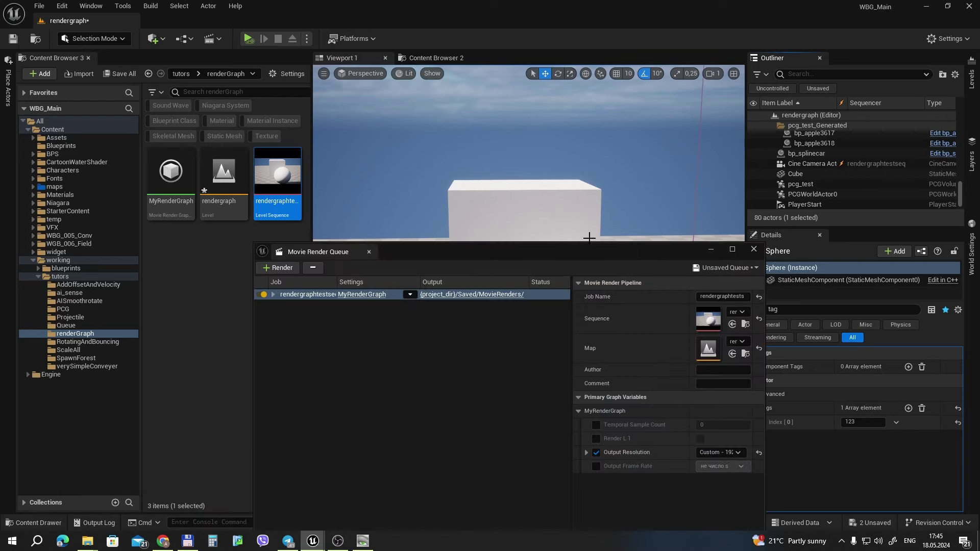
{"action": "left_click_drag", "start_coordinate": [608, 246], "coordinate": [530, 99]}
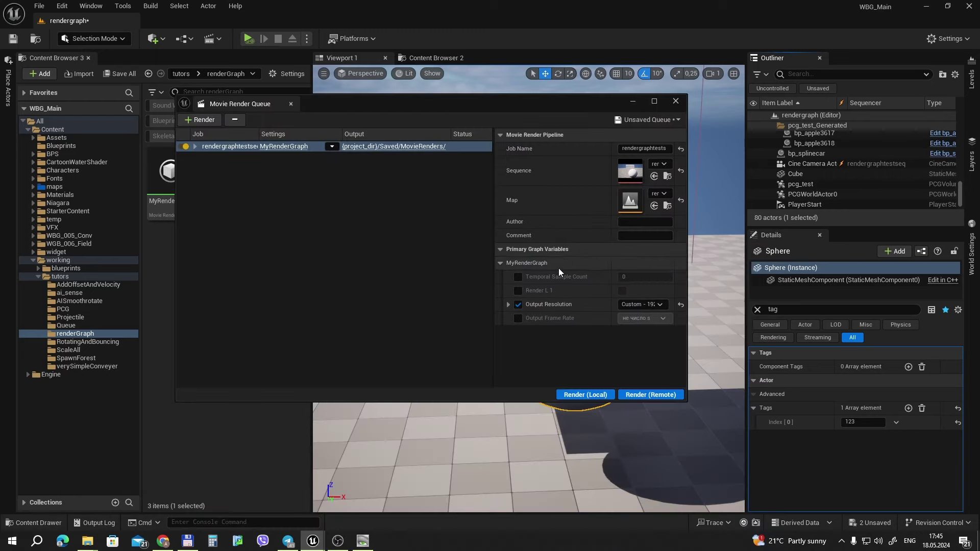
{"action": "left_click", "coordinate": [622, 290]}
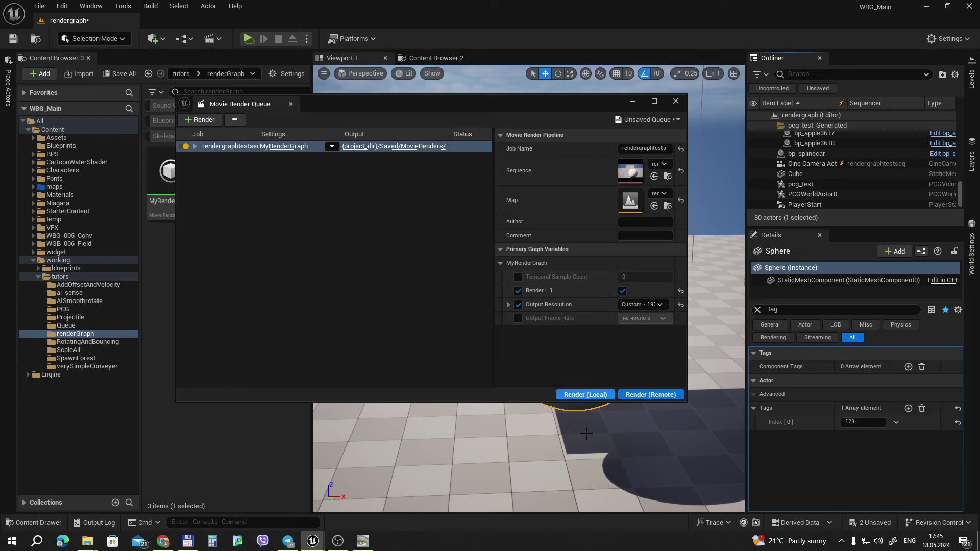
{"action": "left_click", "coordinate": [593, 395]}
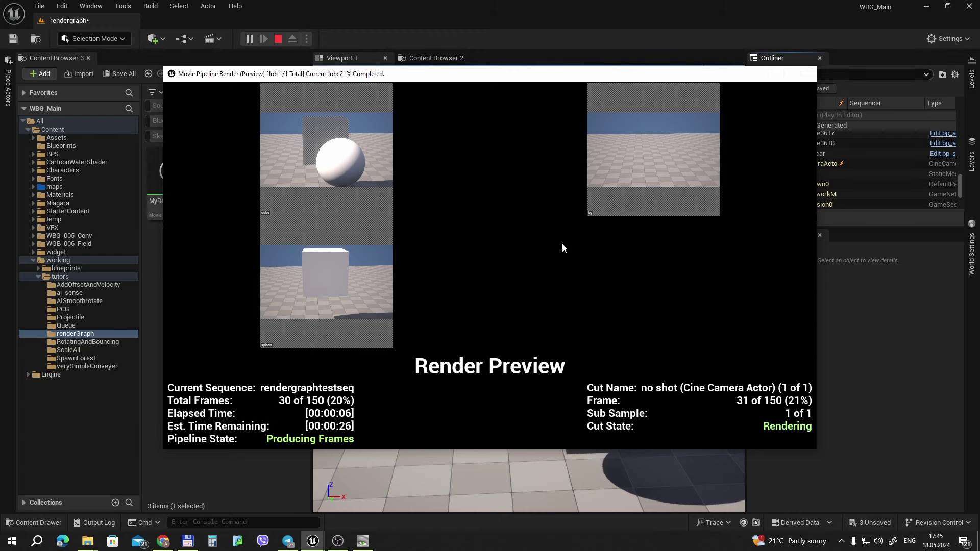
{"action": "key", "text": "Escape"}
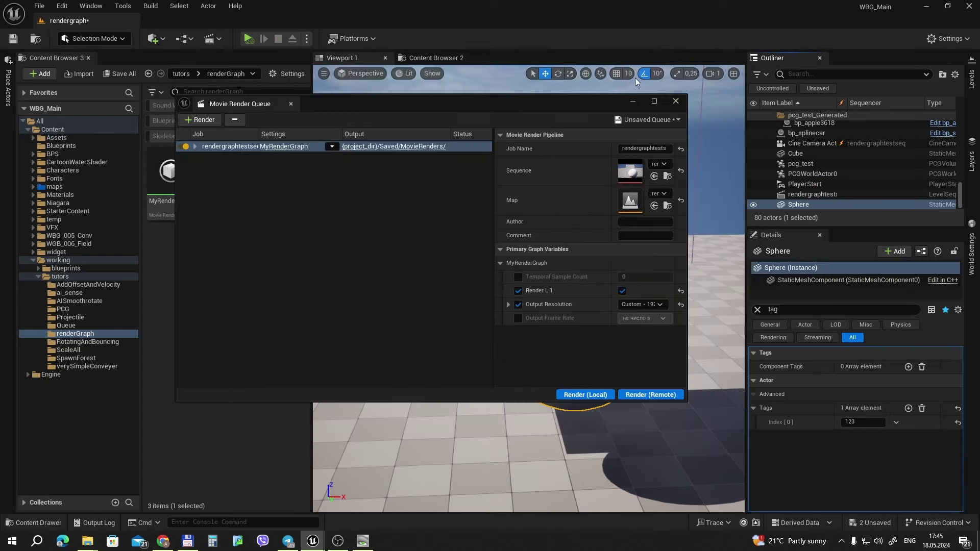
{"action": "left_click", "coordinate": [632, 101]}
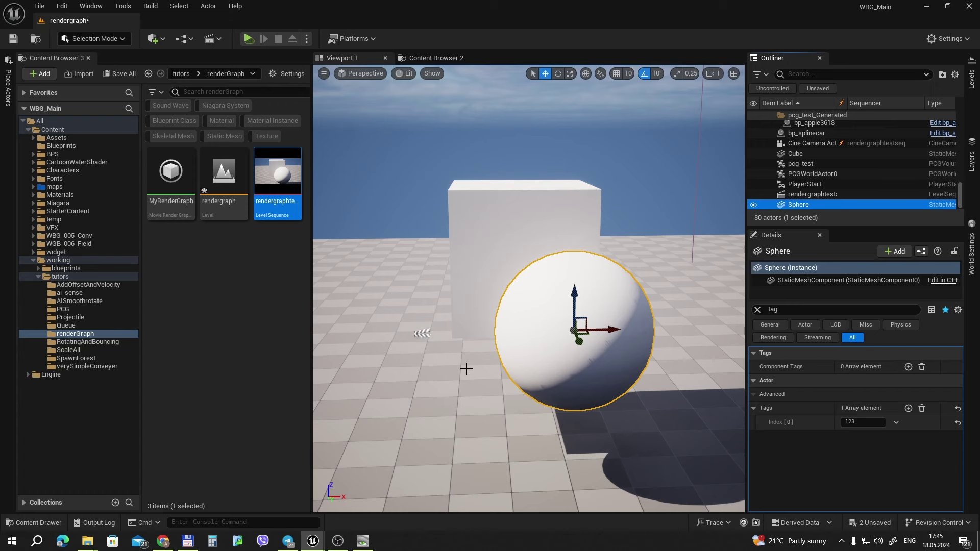